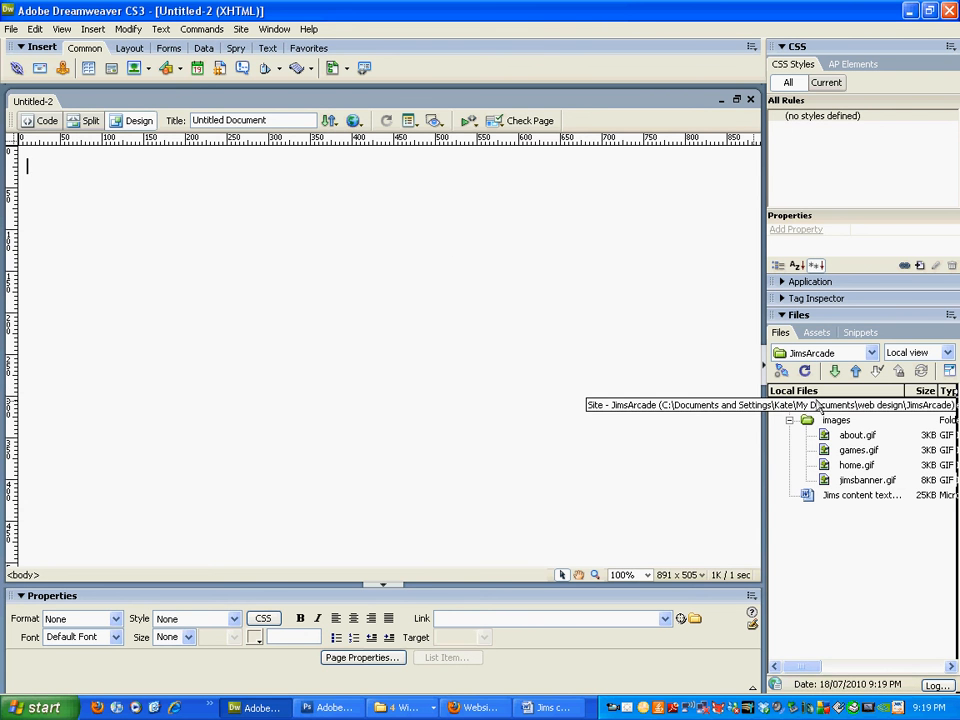
- Open the JimsArcade site definition for editing and check the local folder where its files are stored
left_click(603, 305)
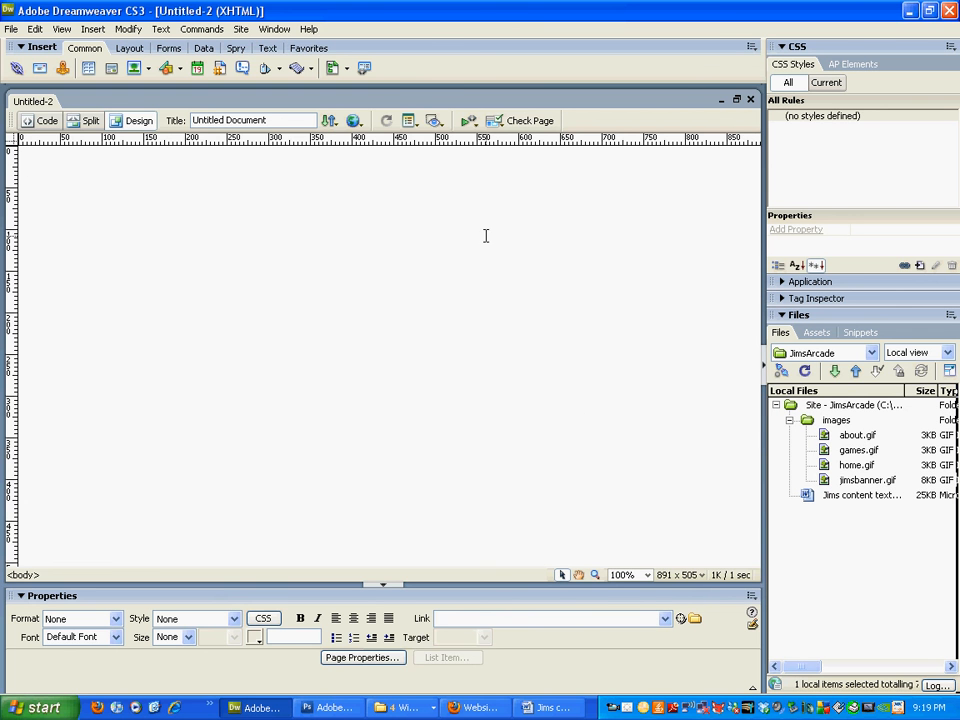
left_click(240, 30)
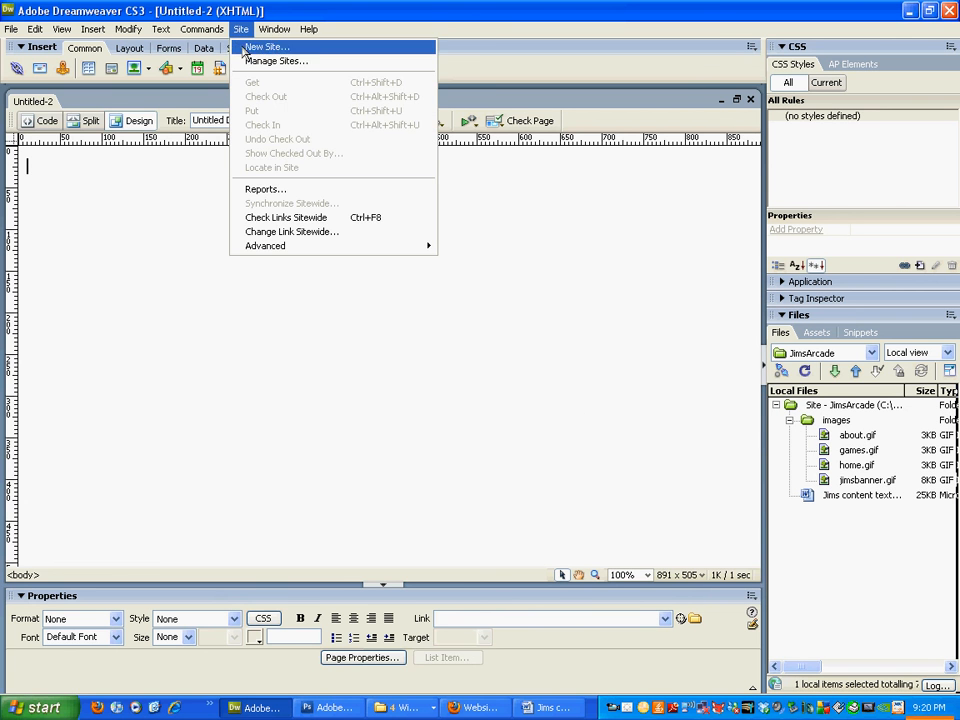
left_click(252, 61)
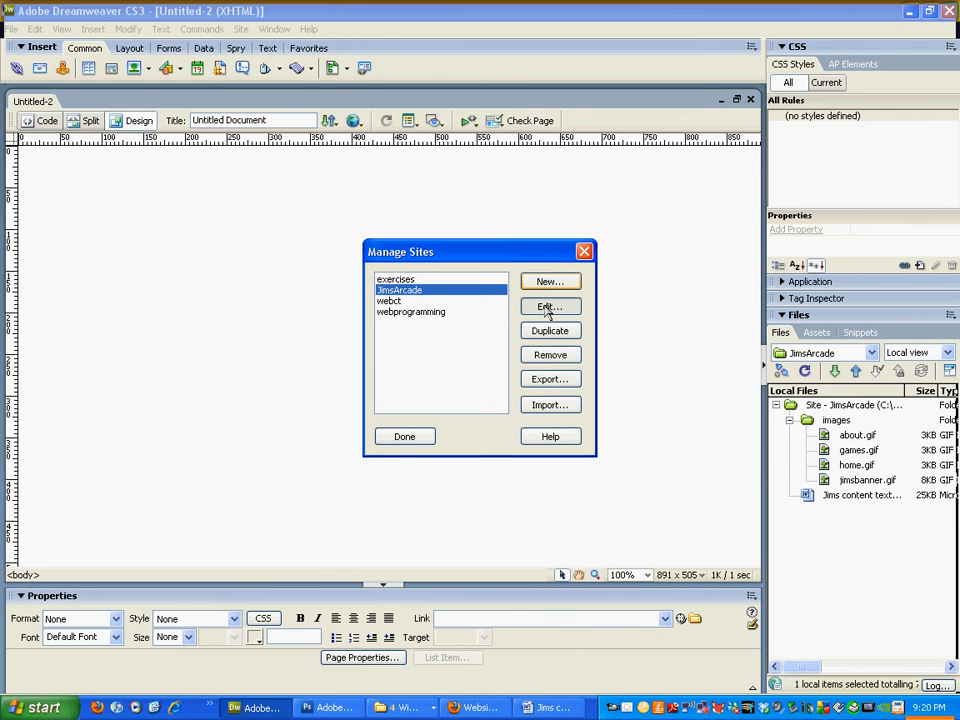
left_click(550, 309)
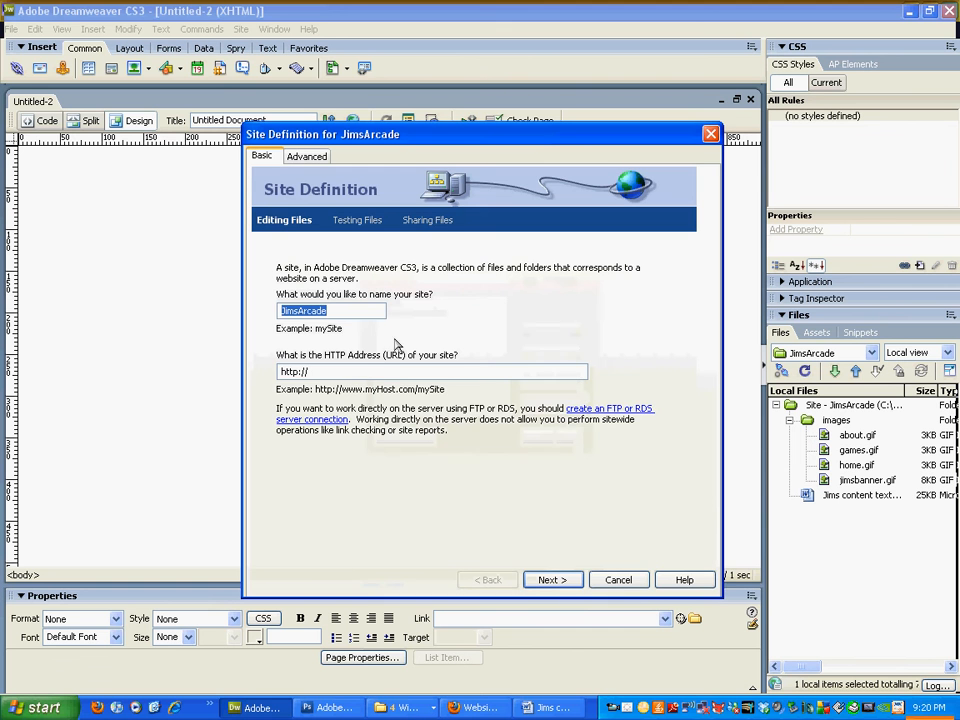
left_click(553, 583)
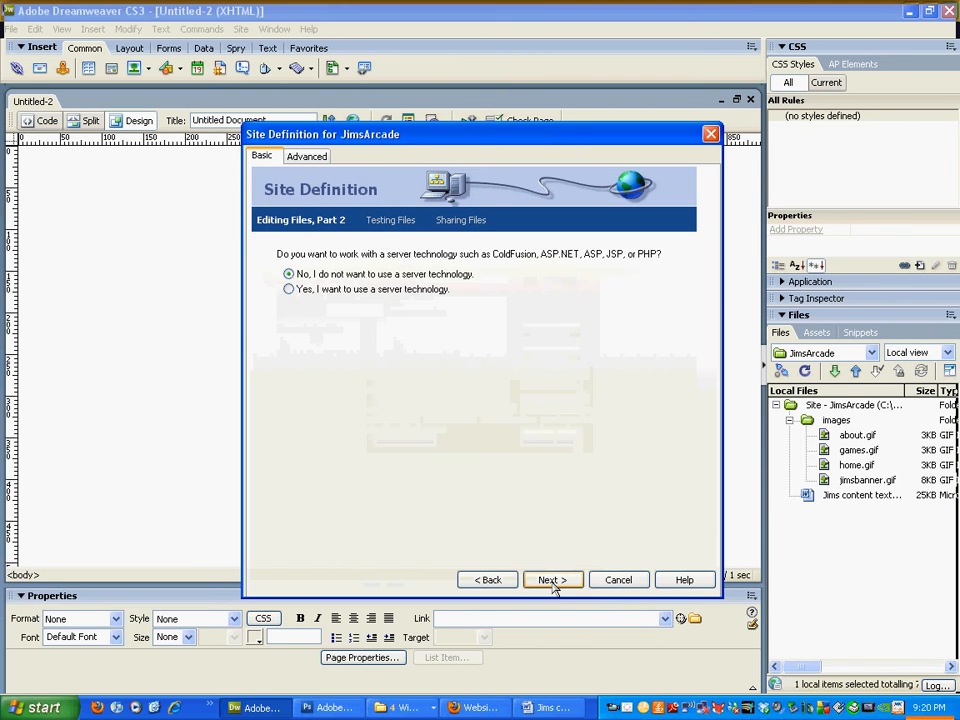
left_click(553, 583)
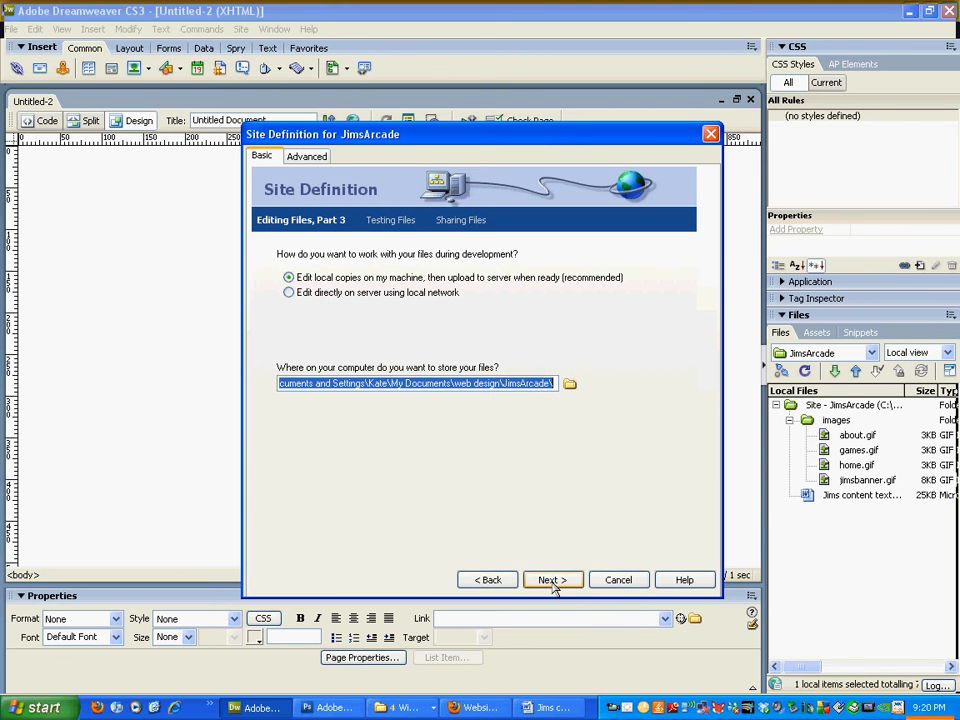
left_click(552, 381)
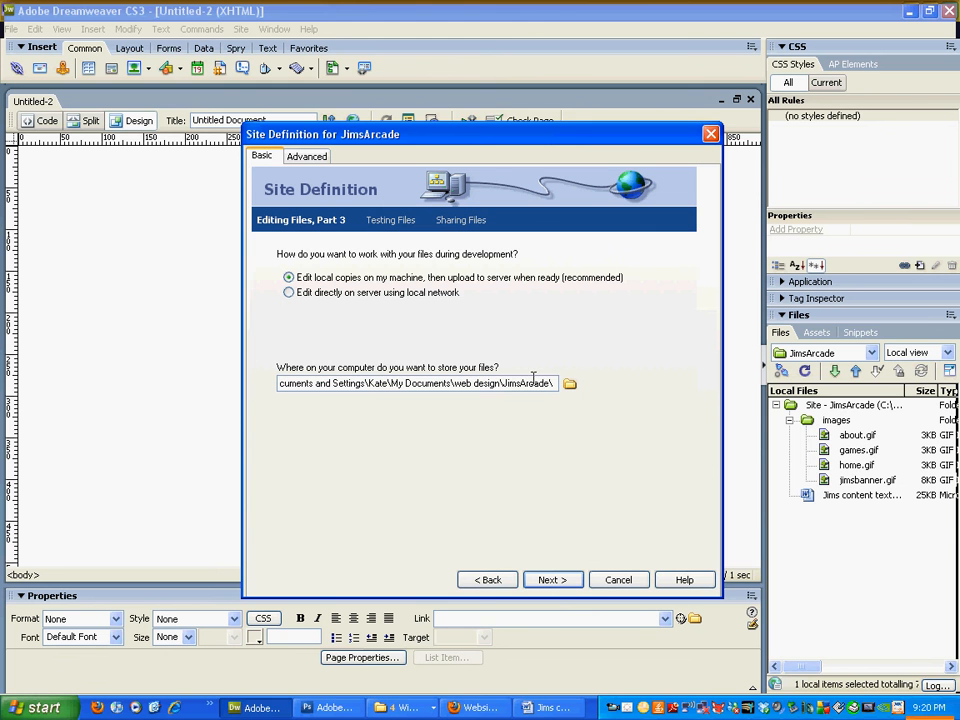
- Accept the existing root folder, keep the remote server connection as None, and finish the JimsArcade site definition
left_click(560, 588)
left_click_drag(496, 291, 437, 442)
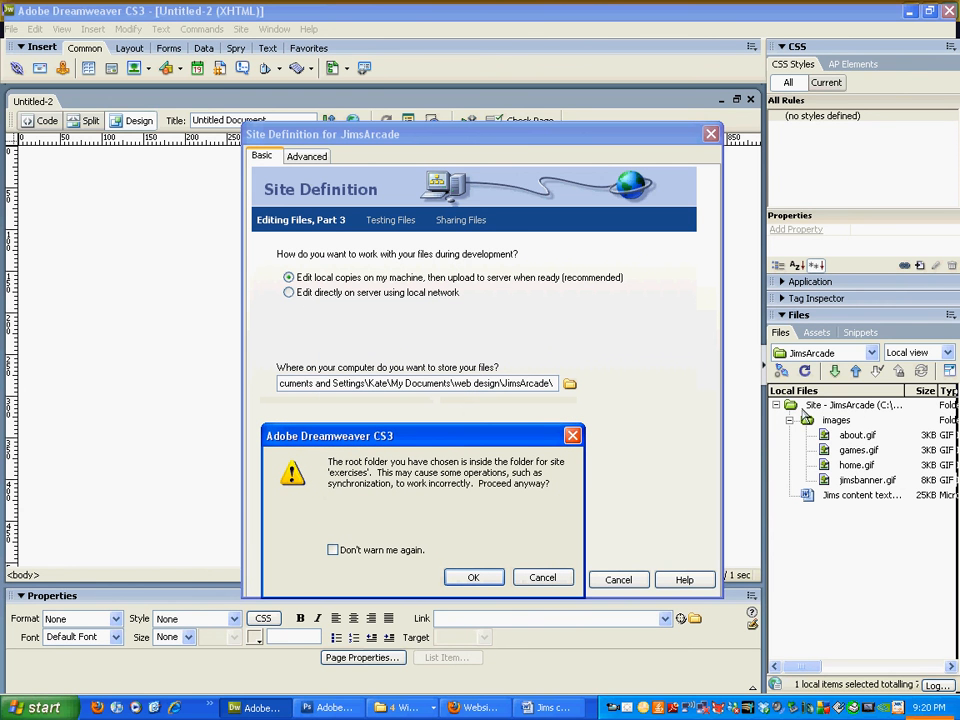
left_click_drag(537, 429, 609, 311)
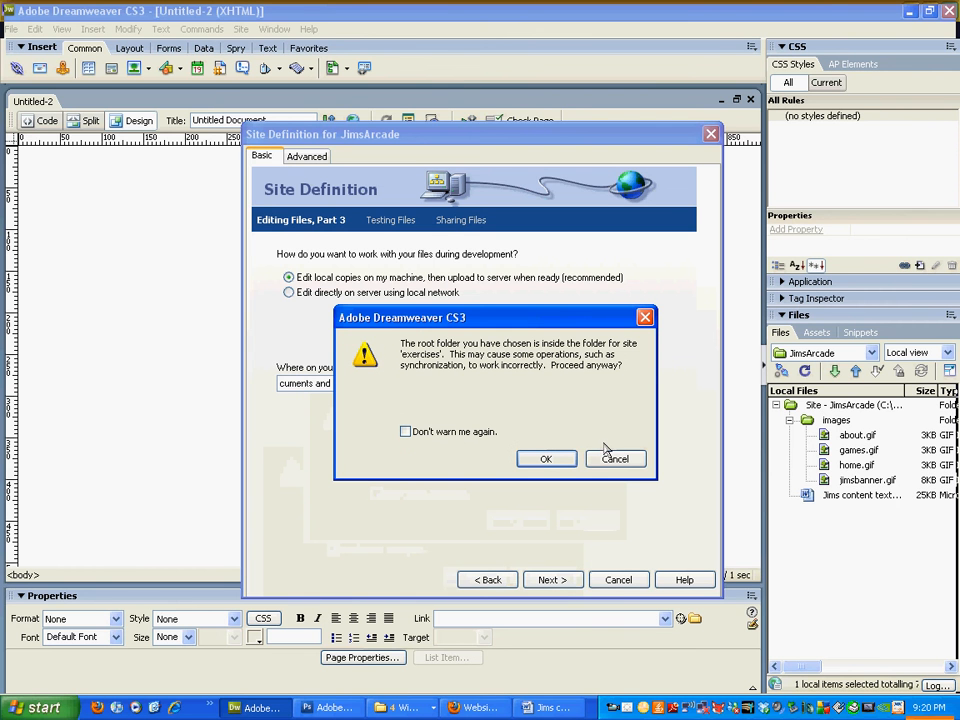
left_click(541, 461)
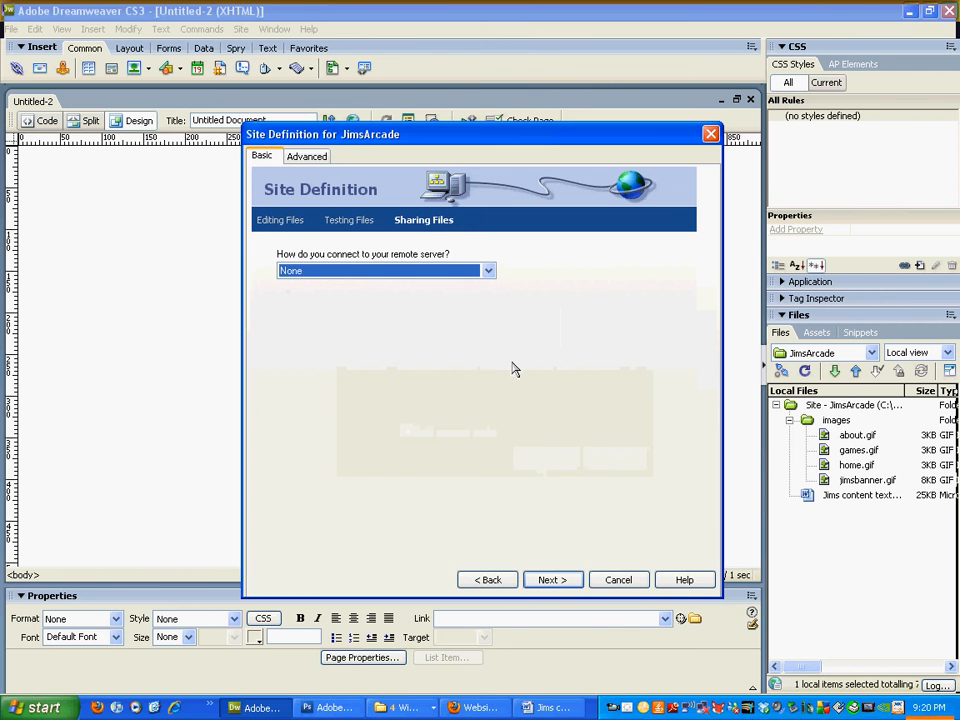
left_click(543, 579)
left_click(550, 581)
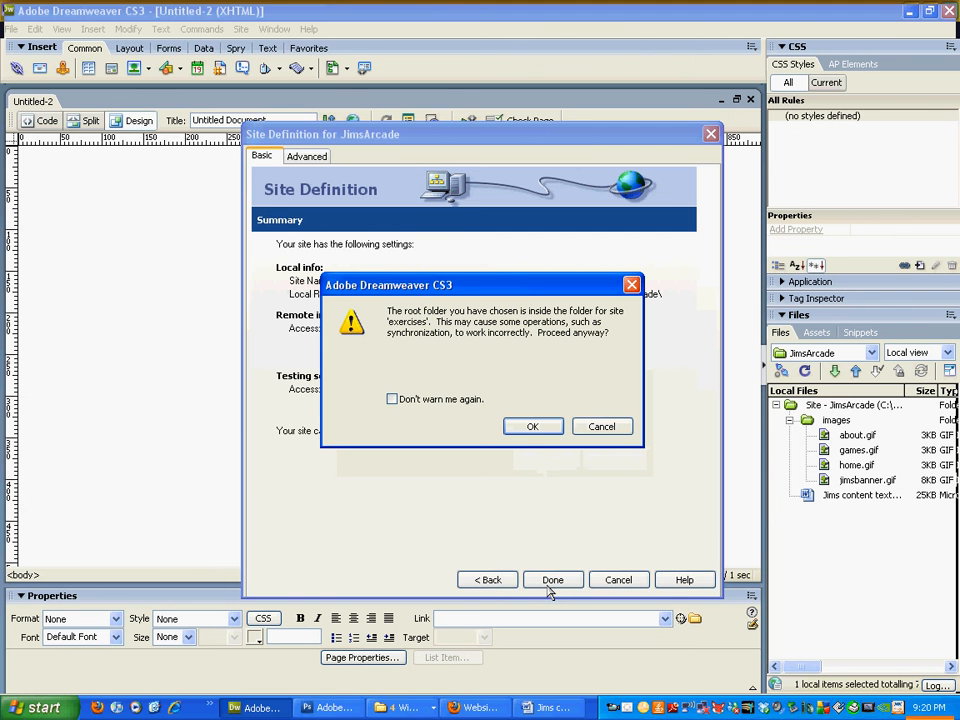
left_click(538, 430)
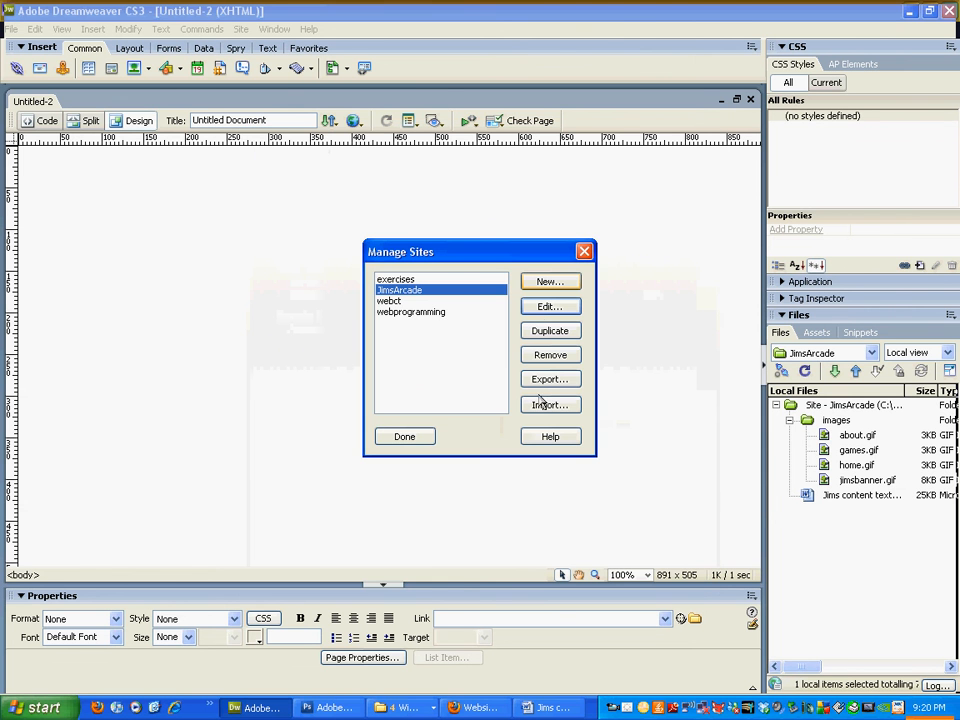
left_click(404, 437)
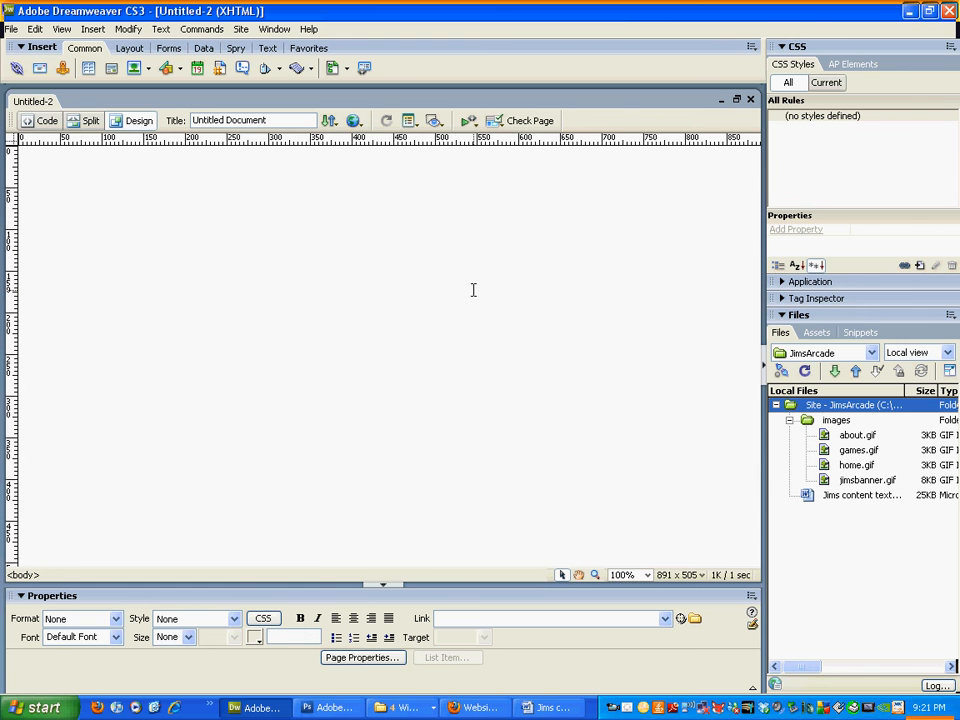
- Try placing jimsbanner.gif on the unsaved page without alternate text, and undo the insertion
left_click(870, 484)
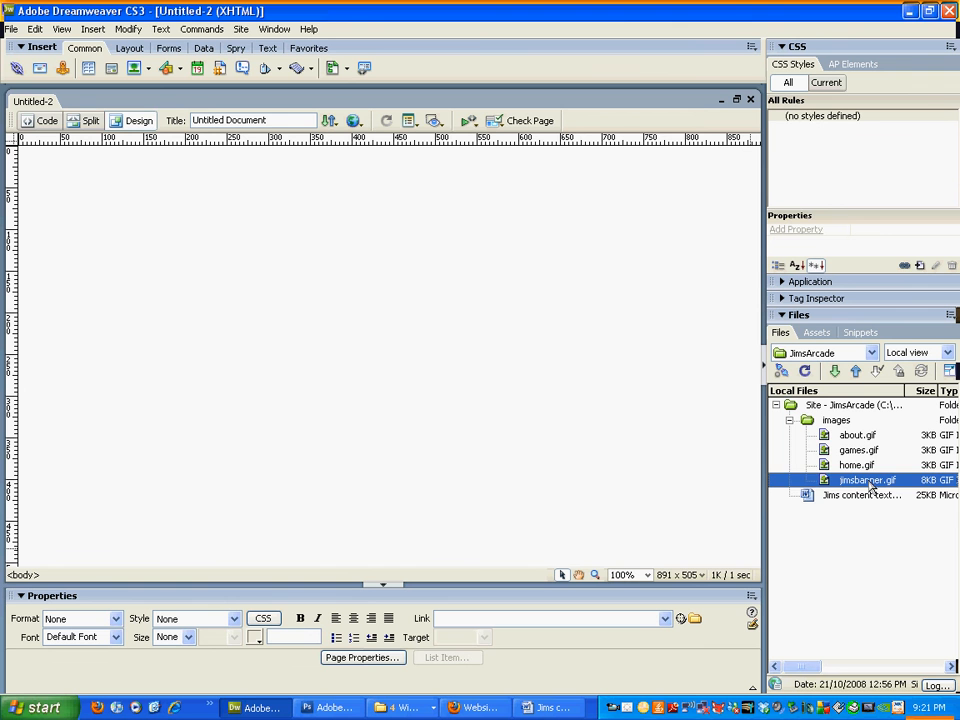
left_click_drag(869, 484, 322, 262)
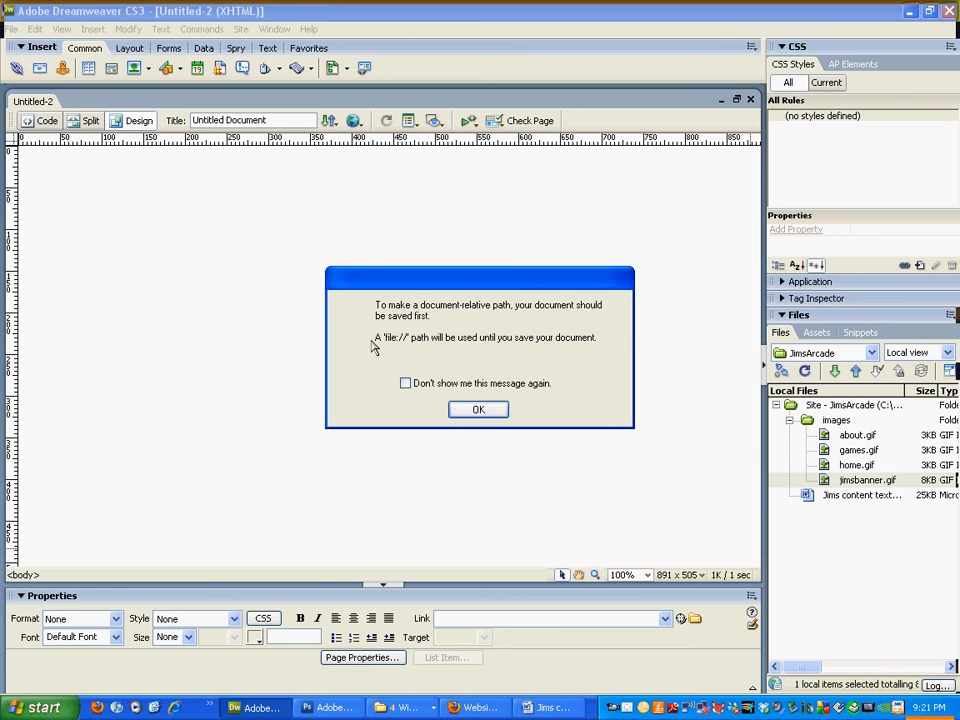
left_click(470, 411)
left_click(638, 338)
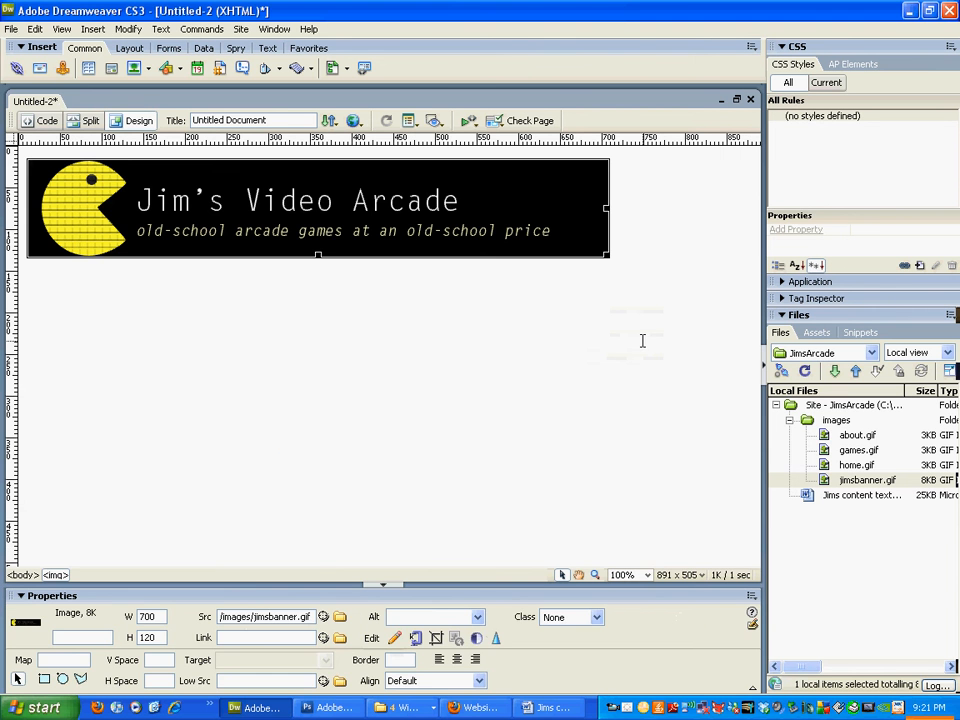
key("ctrl+z")
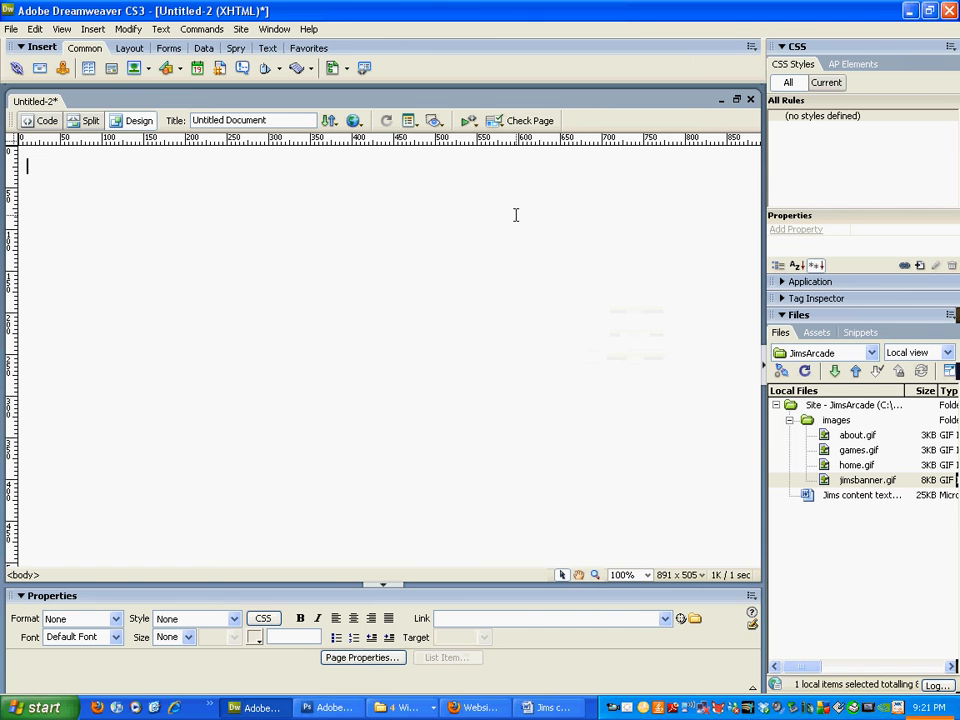
- Save the blank page as index.html in the JimsArcade folder
left_click(11, 29)
left_click(36, 167)
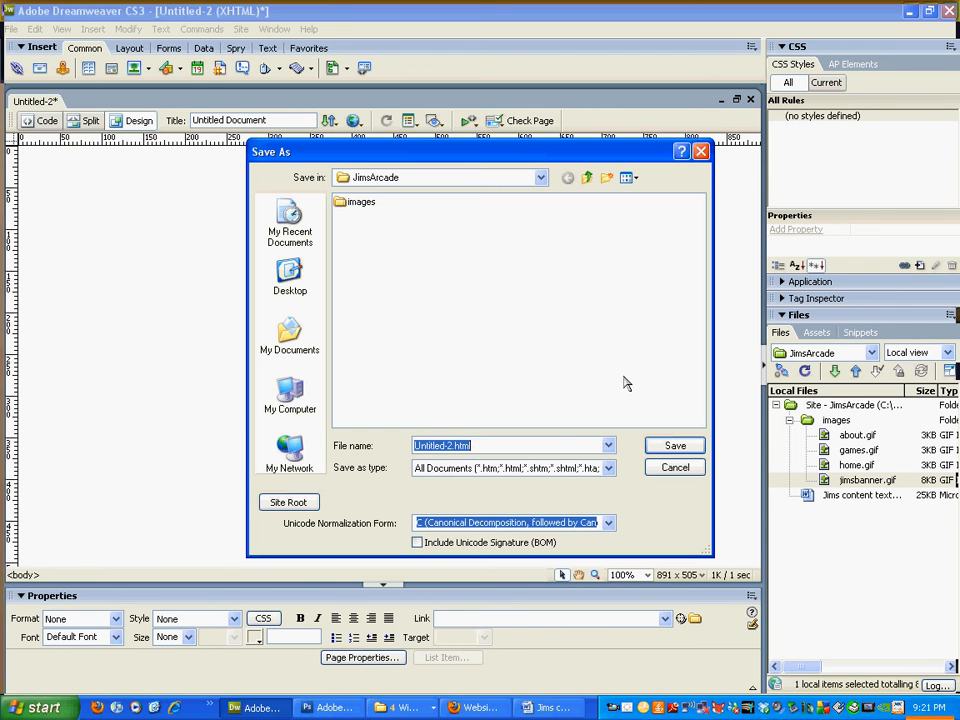
left_click(458, 442)
left_click_drag(454, 445, 357, 452)
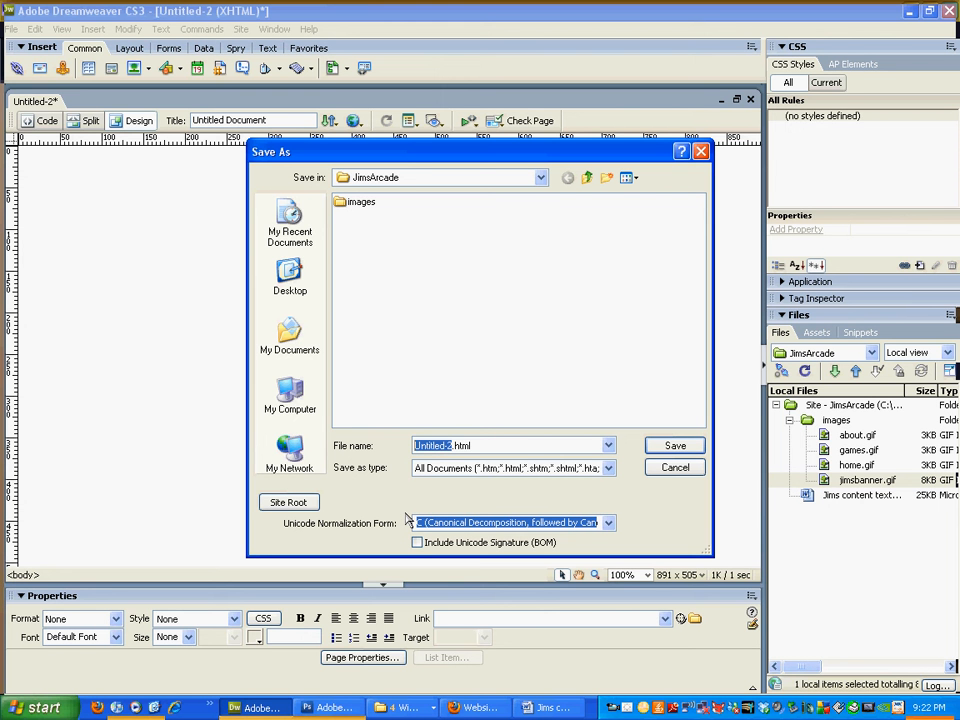
type("index")
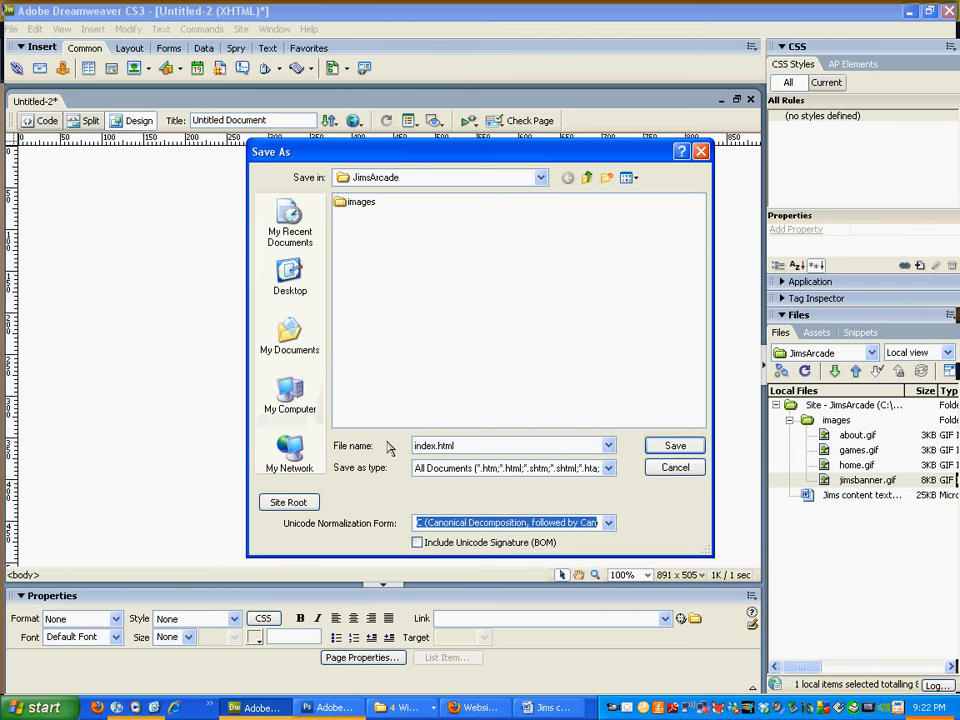
left_click(677, 447)
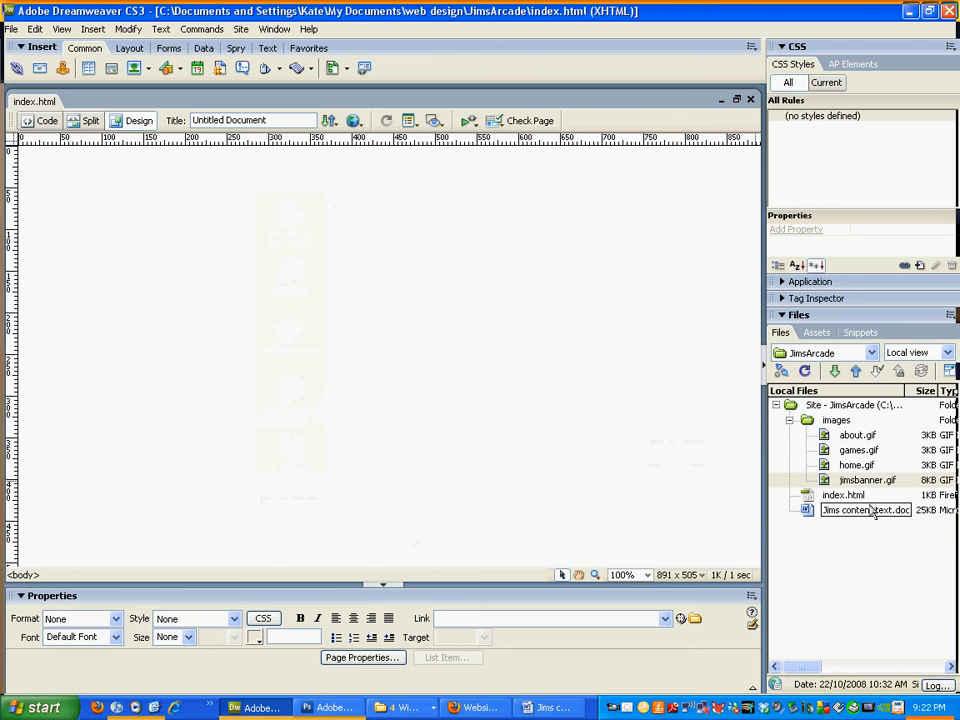
- Insert jimsbanner.gif at the top of the page with the alternate text "Jim's Arcade Banner logo"
left_click_drag(860, 480, 268, 206)
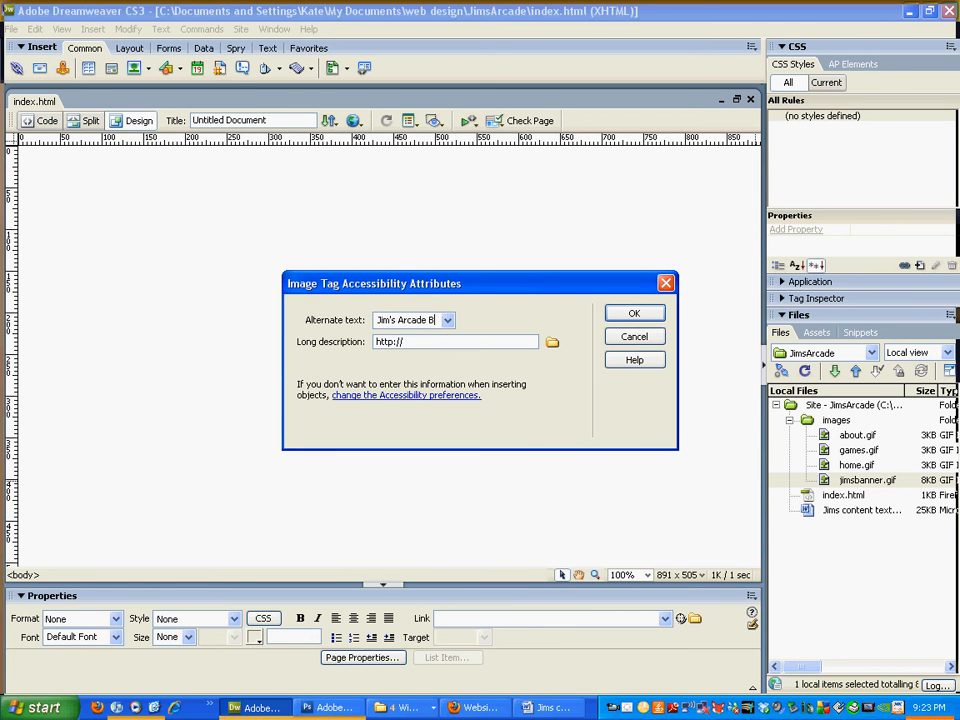
type("anner logo")
key("Return")
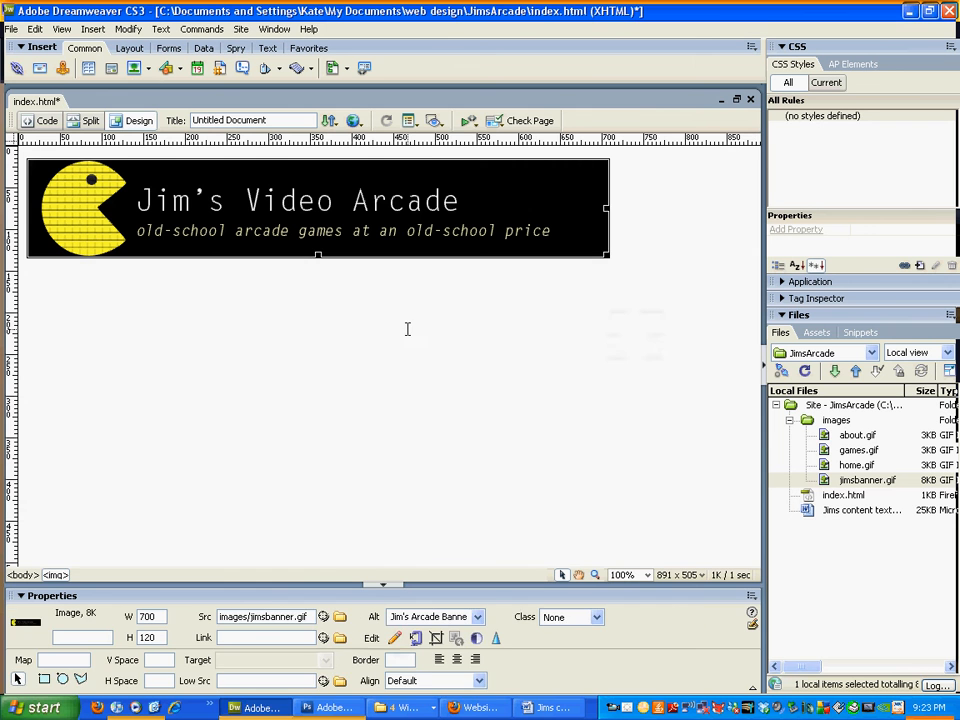
left_click(559, 276)
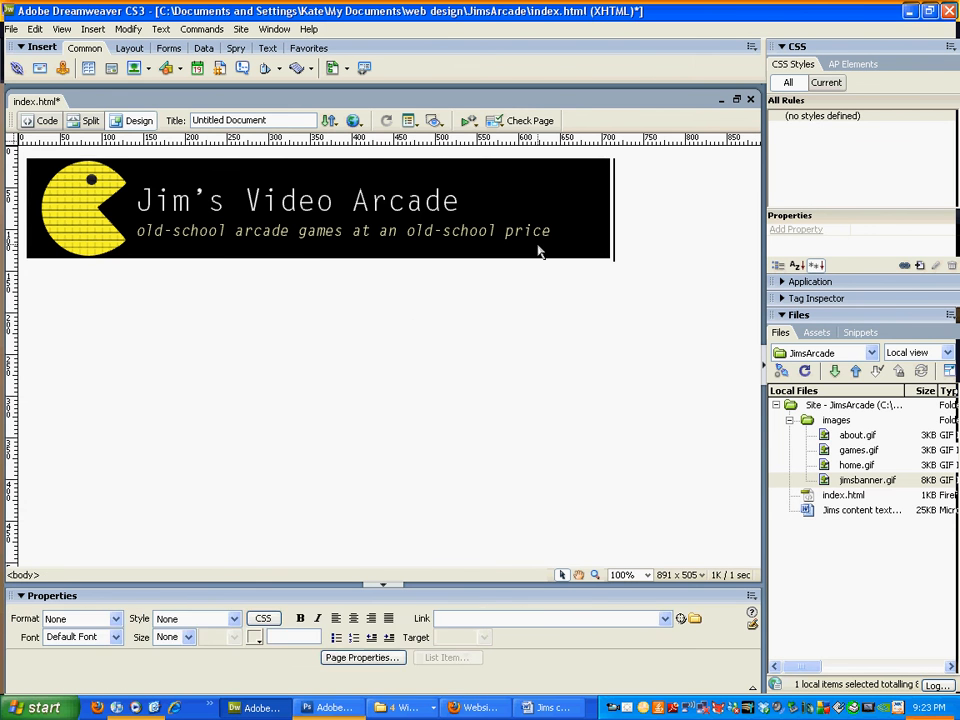
left_click(545, 252)
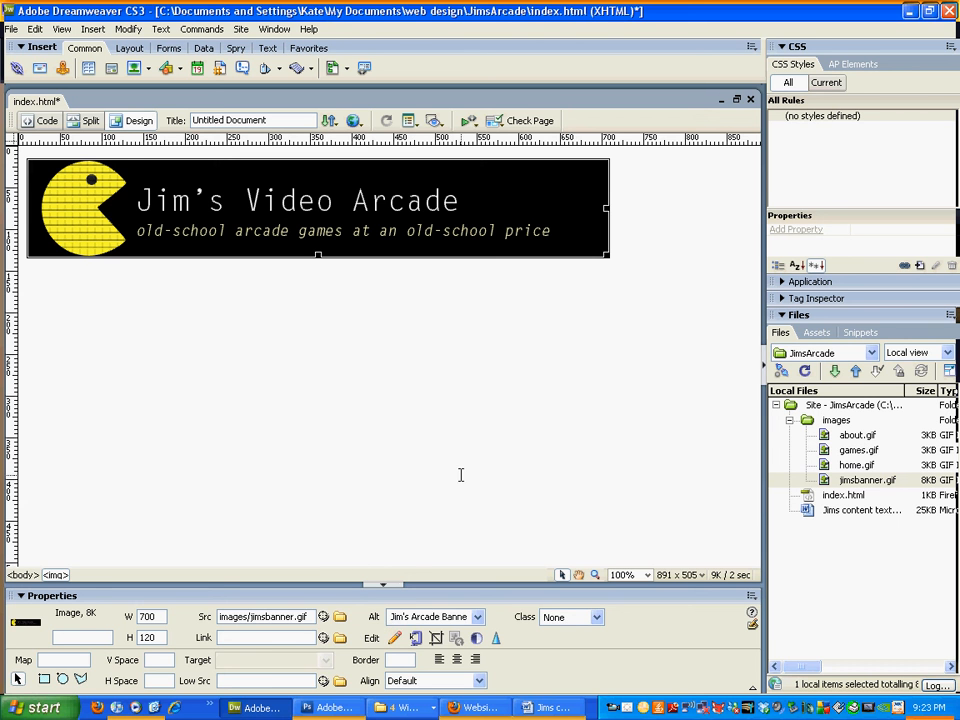
- Start a new paragraph below the banner and insert home.gif there with the alternate text "home link"
left_click(414, 328)
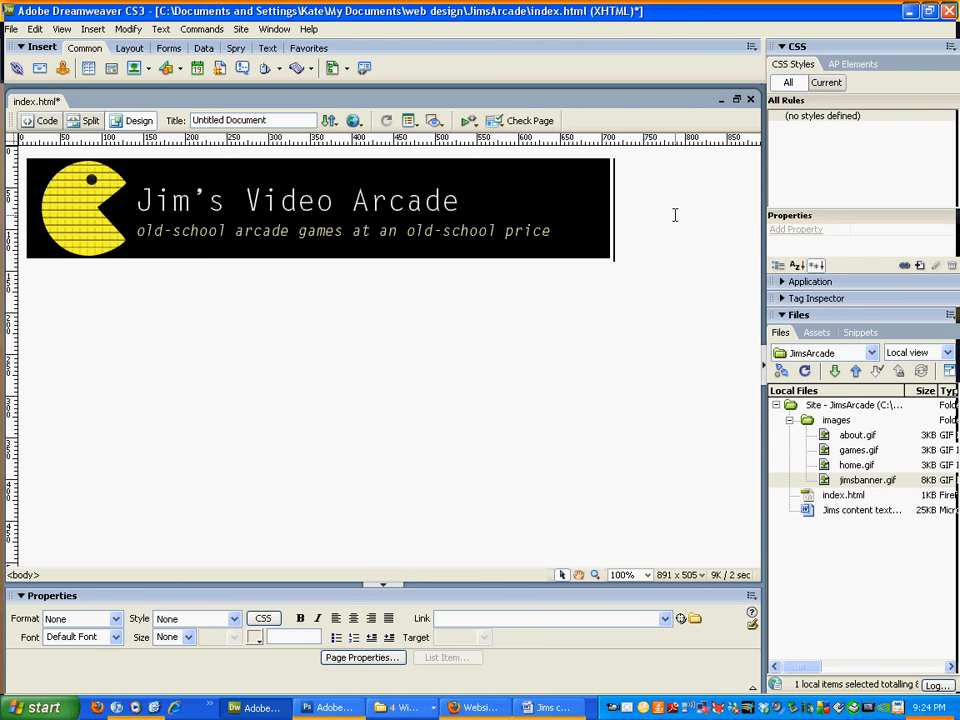
key("Return")
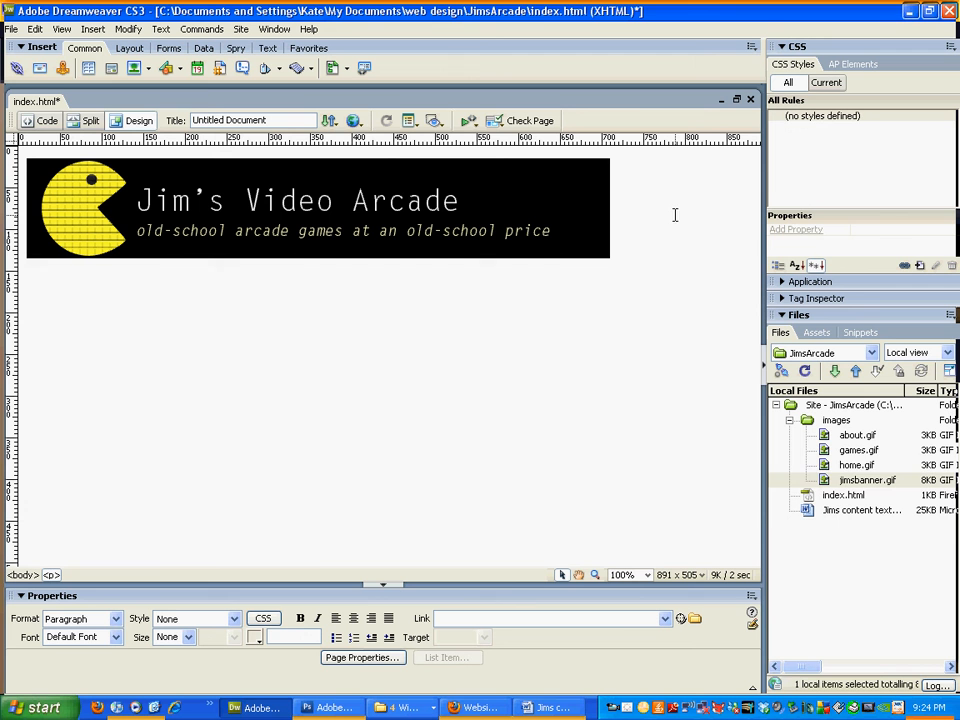
left_click(828, 468)
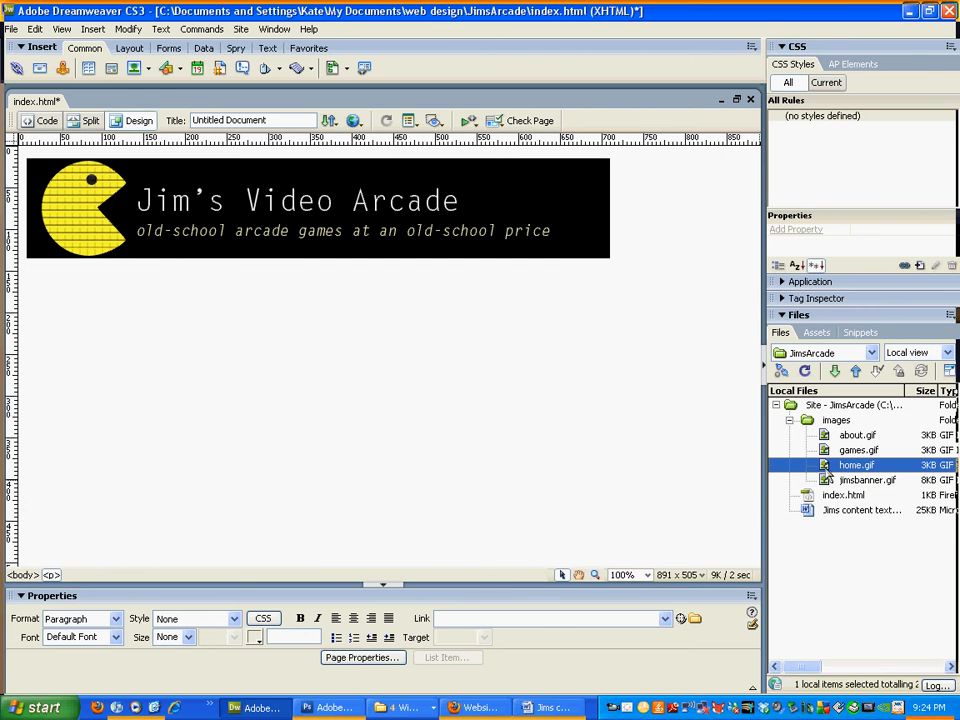
left_click_drag(828, 468, 210, 318)
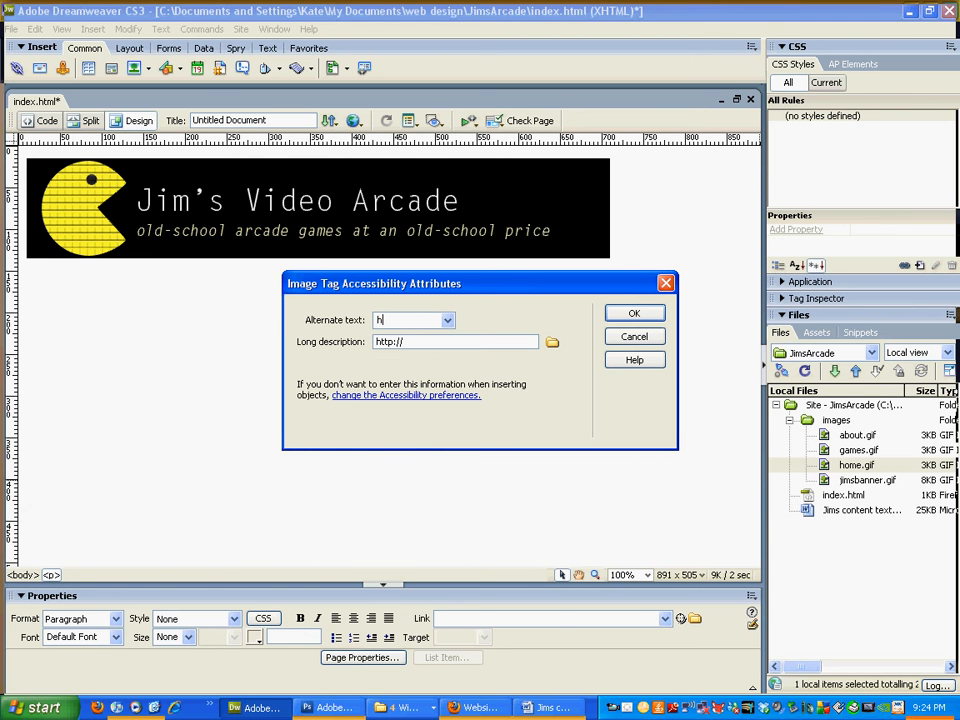
key("Return")
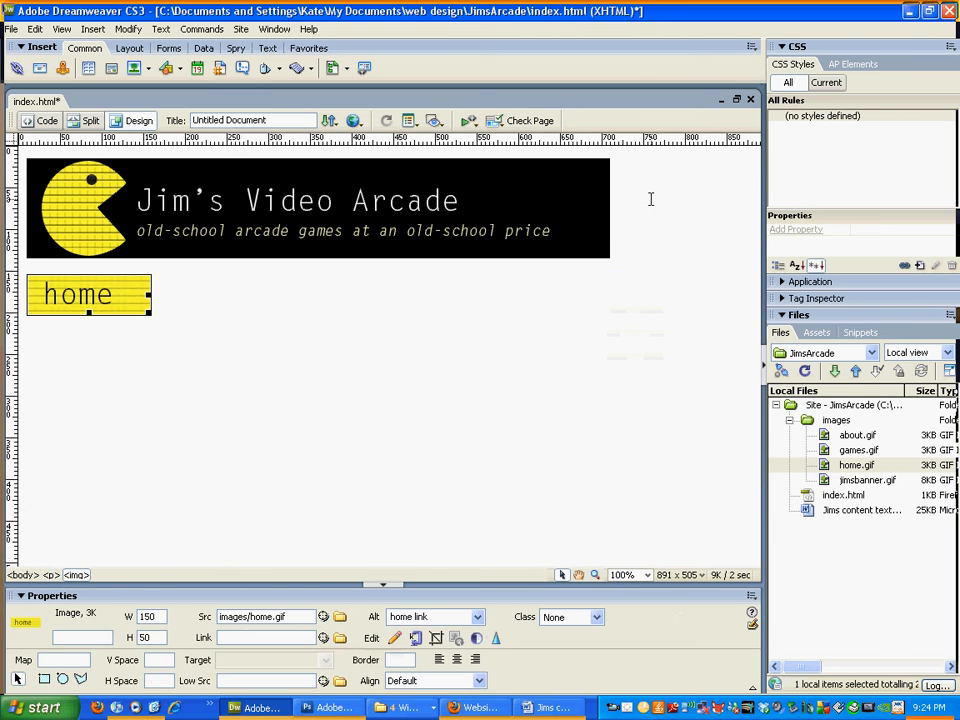
- Insert games.gif directly after the home image with the alternate text "games link"
left_click(737, 426)
left_click_drag(855, 452, 340, 330)
type("games")
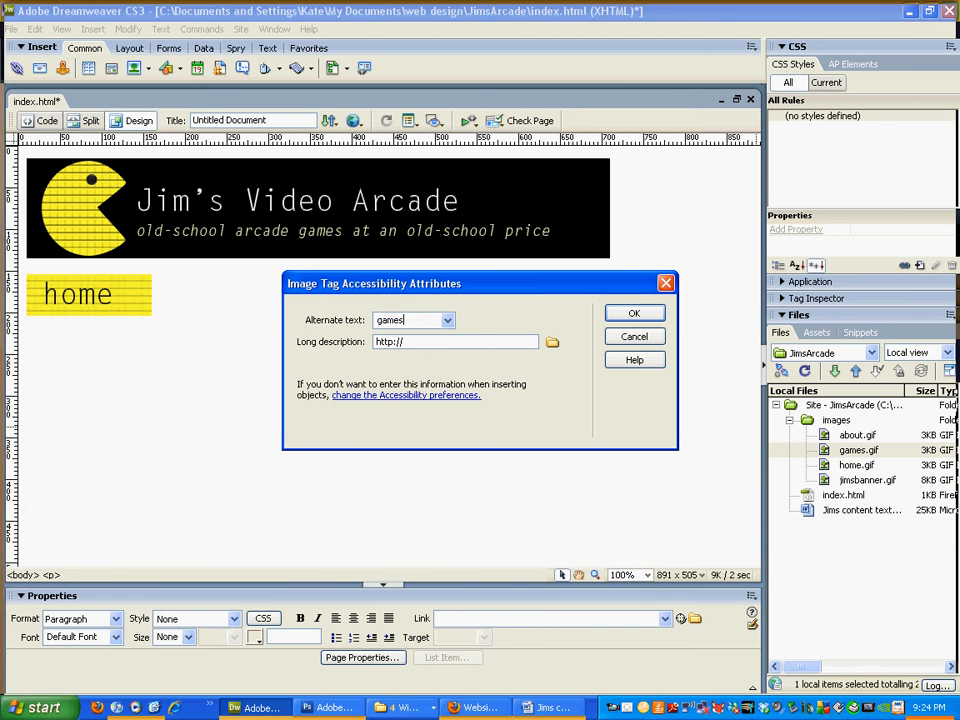
type(" link")
key("Return")
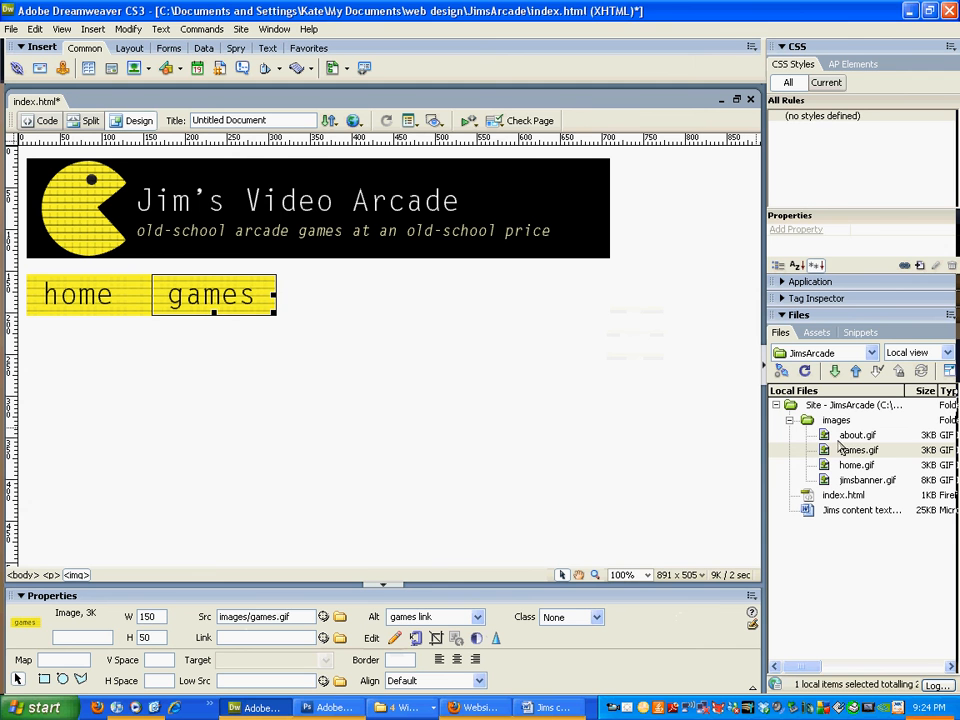
- Insert about.gif directly after the games image with the alternate text "about link"
left_click_drag(848, 437, 420, 319)
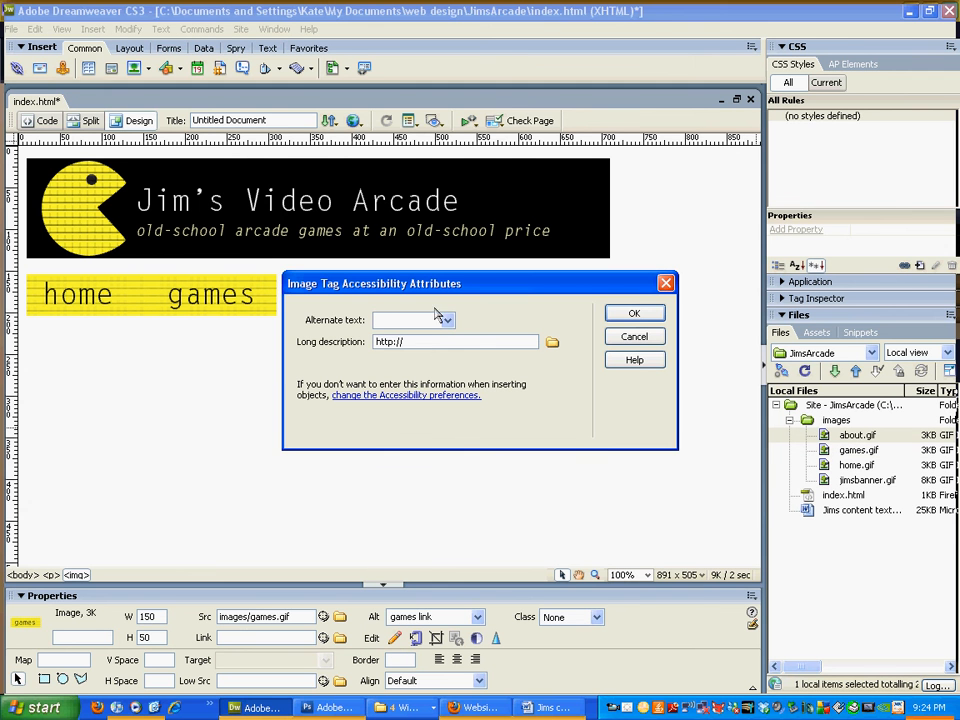
key("Return")
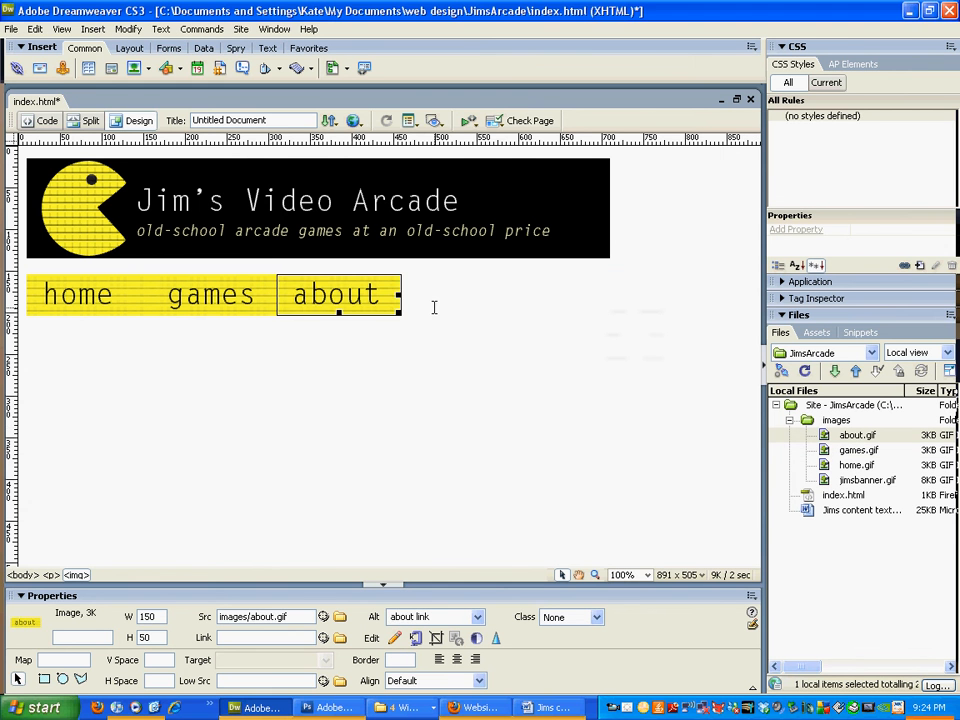
left_click(437, 310)
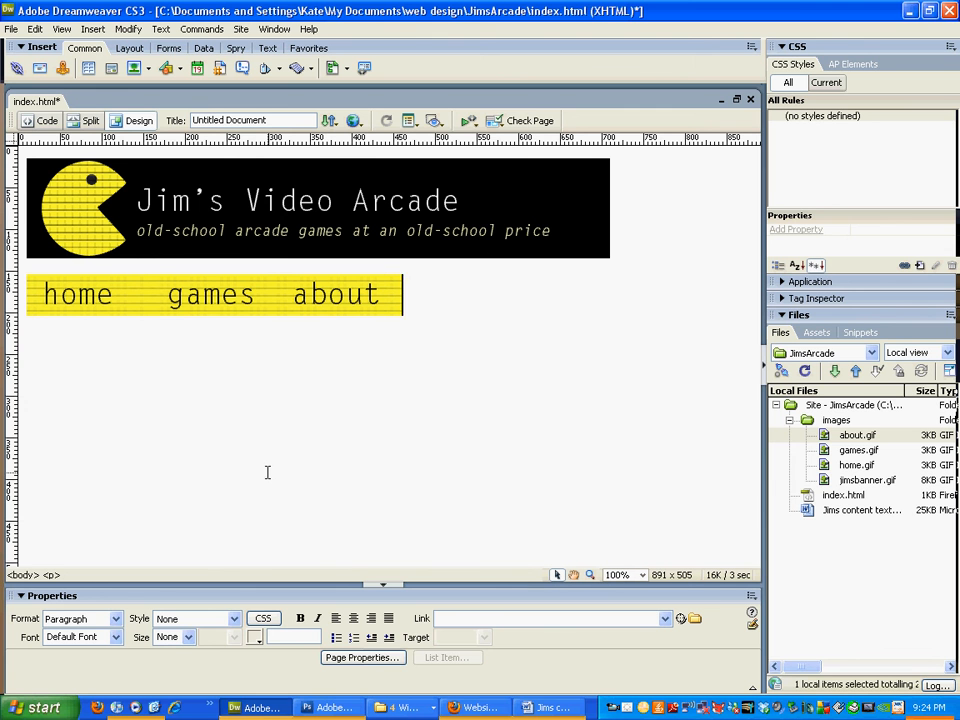
- Set the page title to "Welcome to Jim's Arcade" and save index.html
left_click_drag(282, 120, 96, 115)
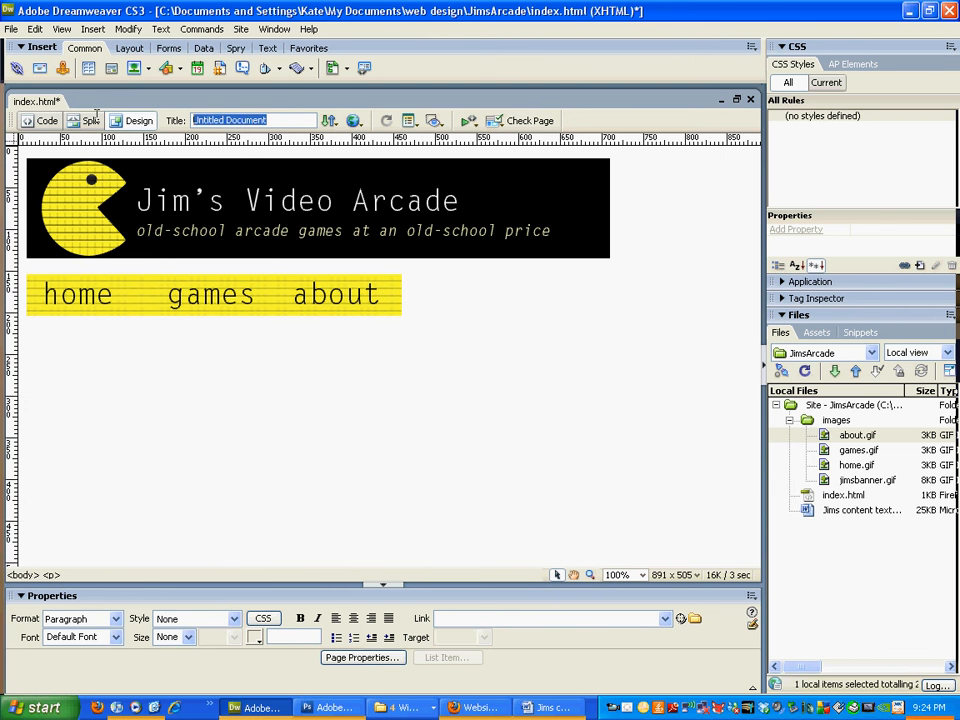
type("Welcome to Jim's Arcade")
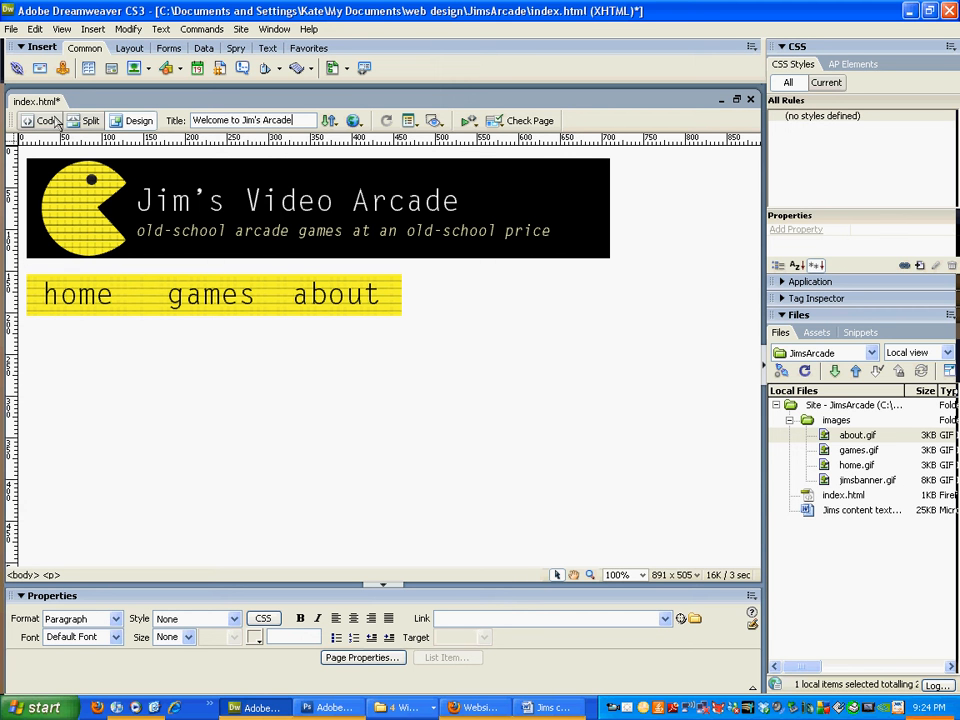
left_click(418, 367)
key("ctrl+s")
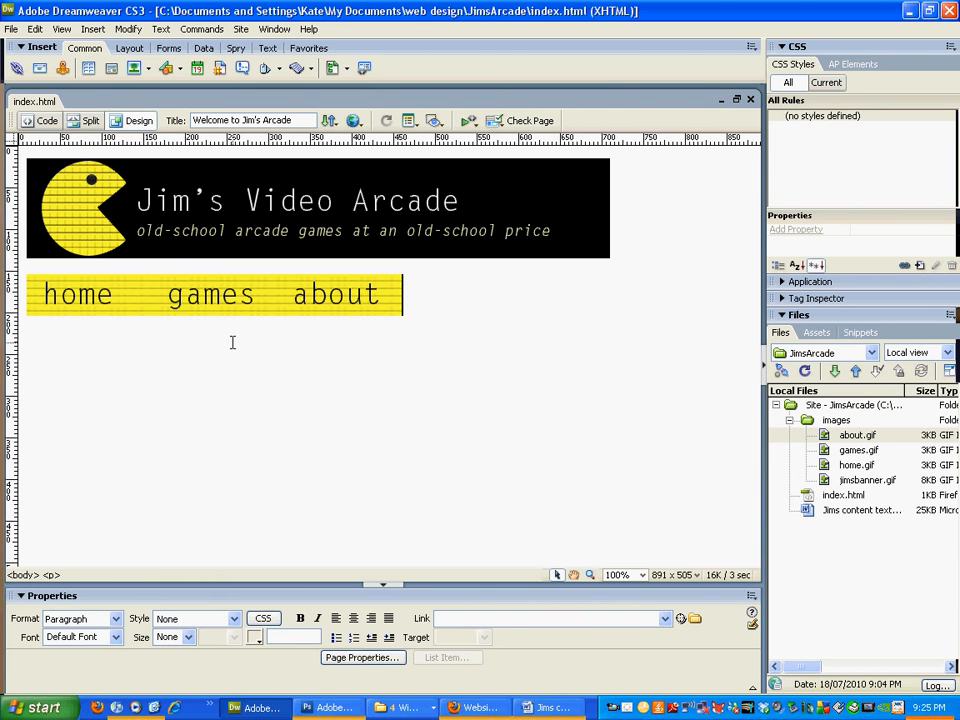
left_click(11, 30)
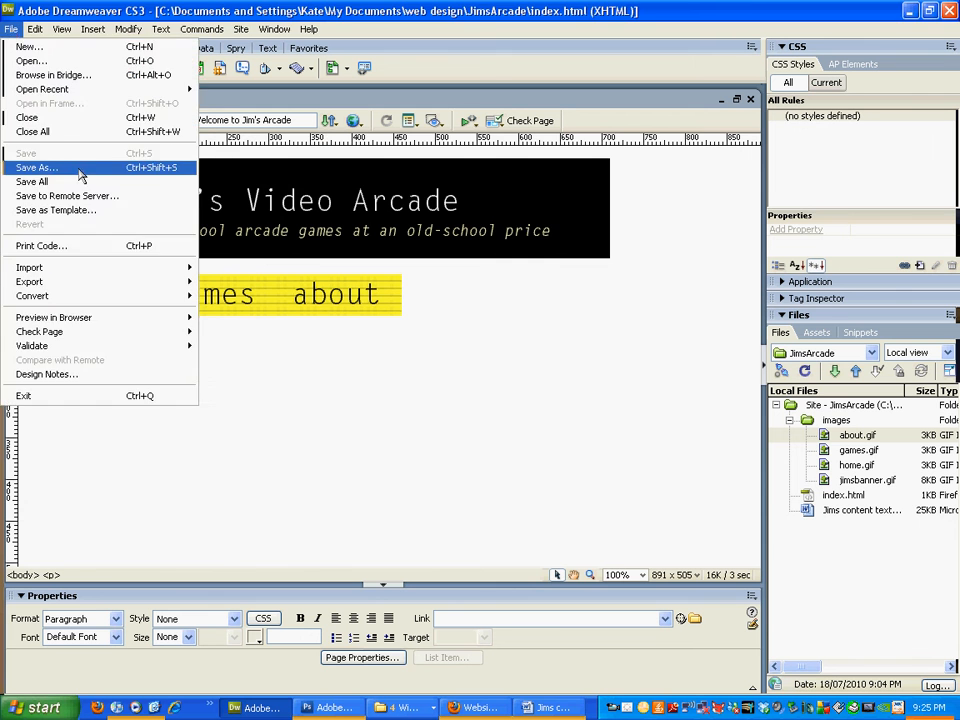
left_click(30, 165)
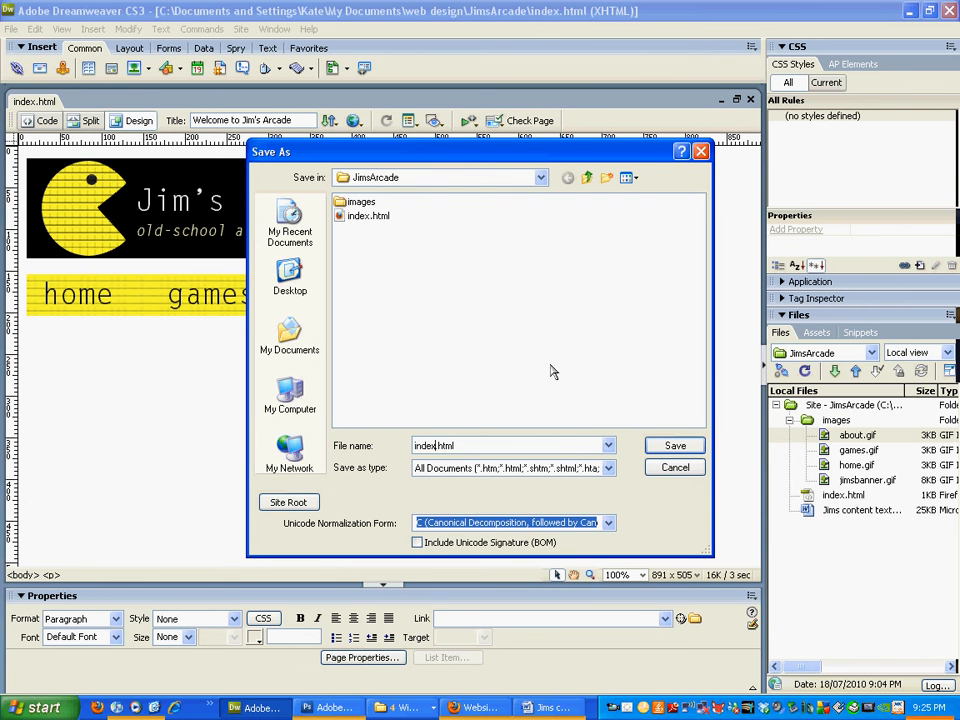
key("BackSpace")
key("BackSpace")
key("BackSpace")
key("BackSpace")
key("BackSpace")
key("BackSpace")
type("h")
left_click(675, 467)
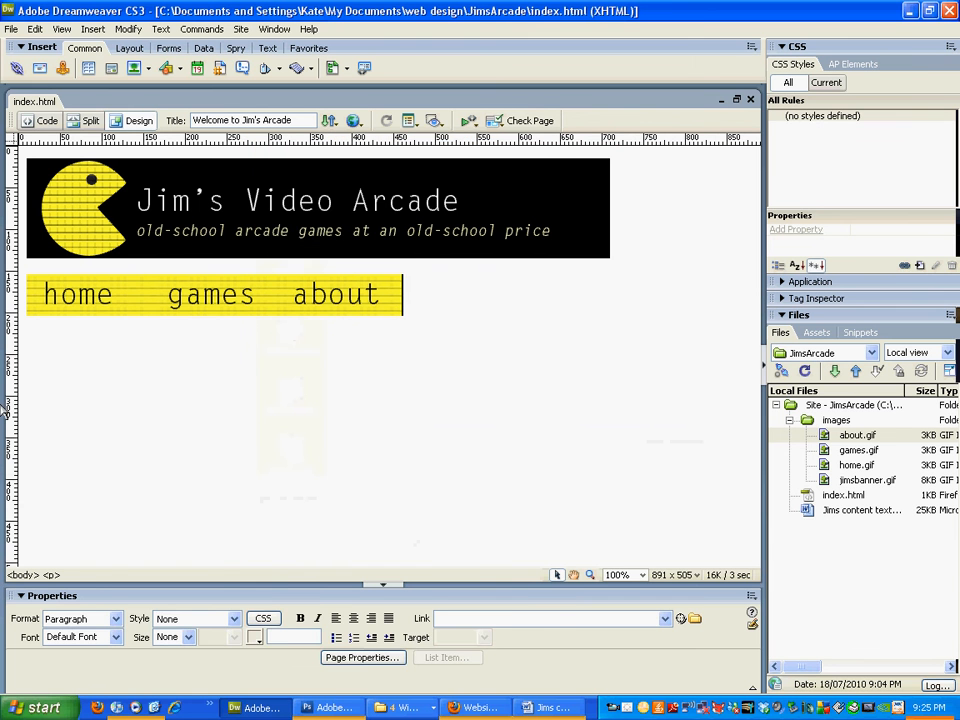
- Link the home image to index.html, the games image to games.html and the about image to about.html
left_click(95, 302)
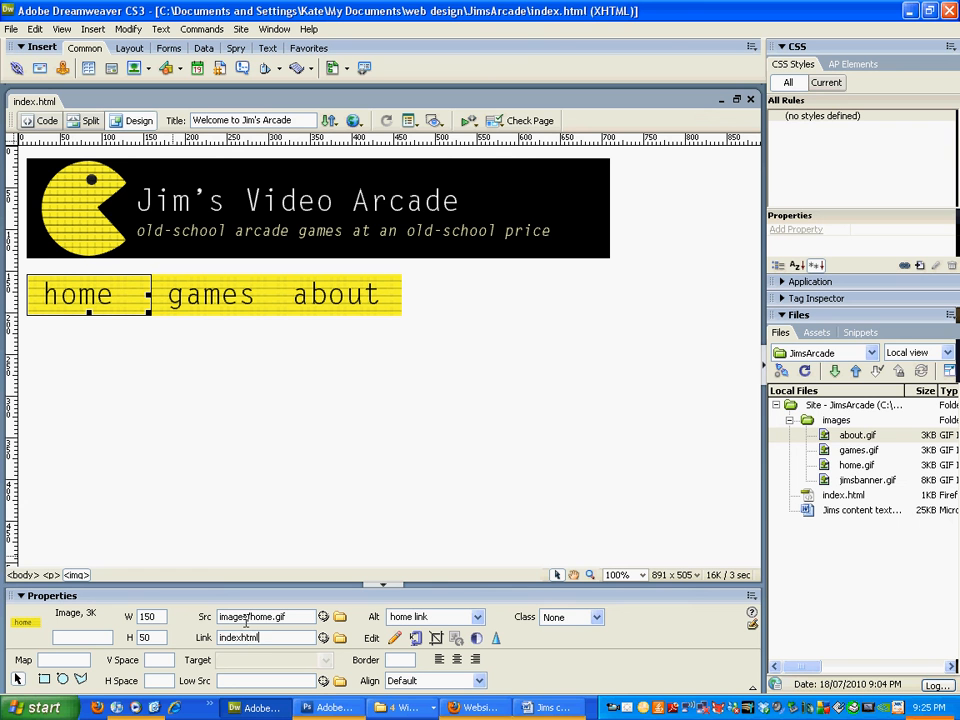
left_click(251, 536)
left_click(265, 305)
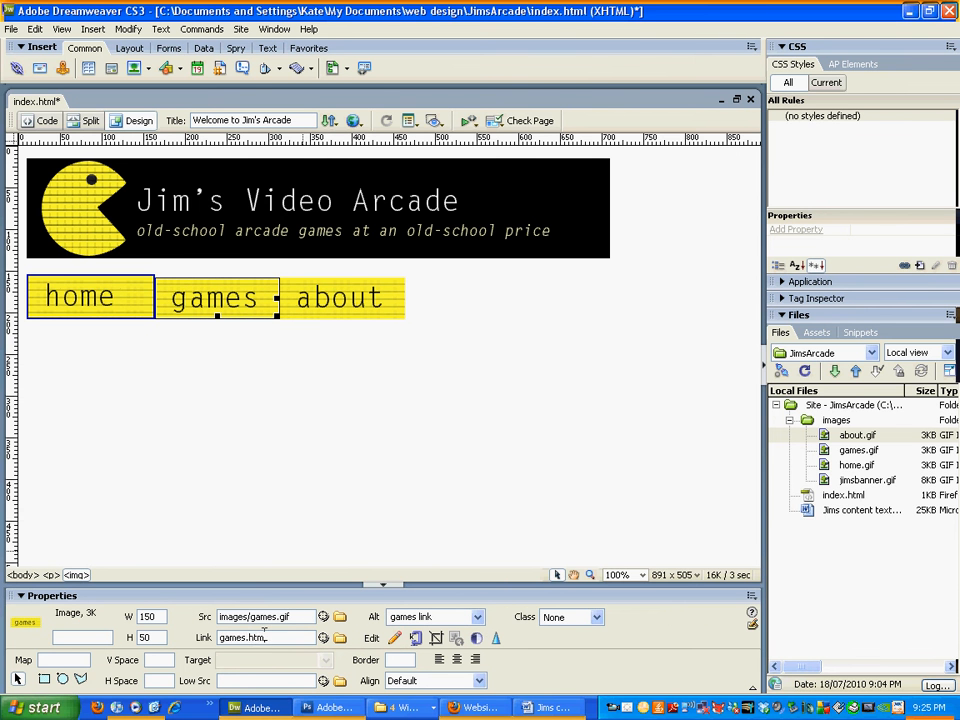
left_click(306, 512)
left_click(340, 298)
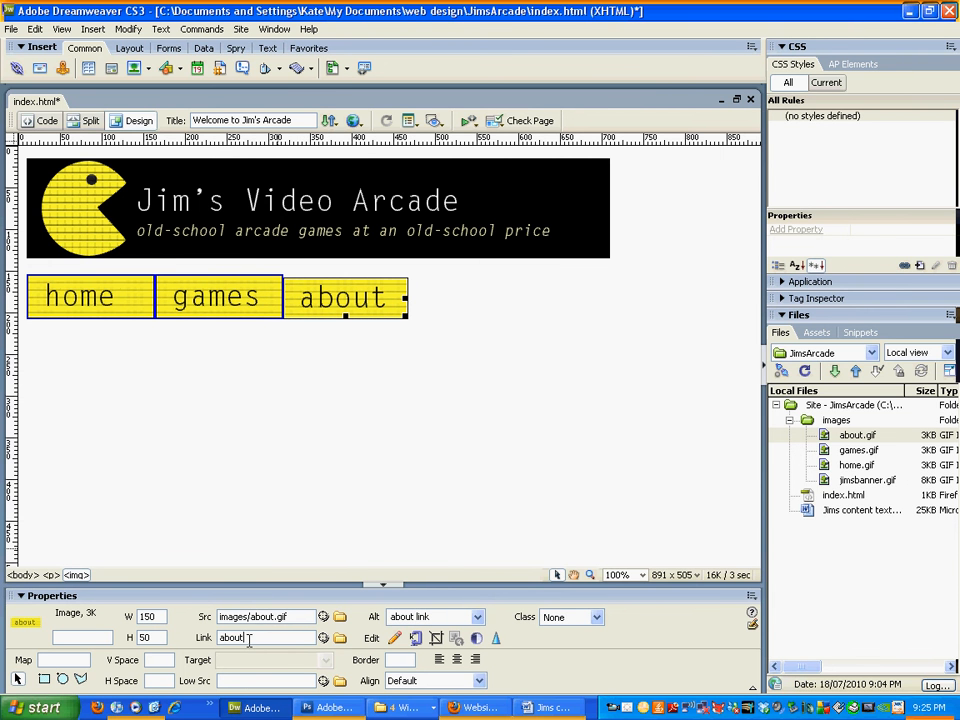
left_click(289, 439)
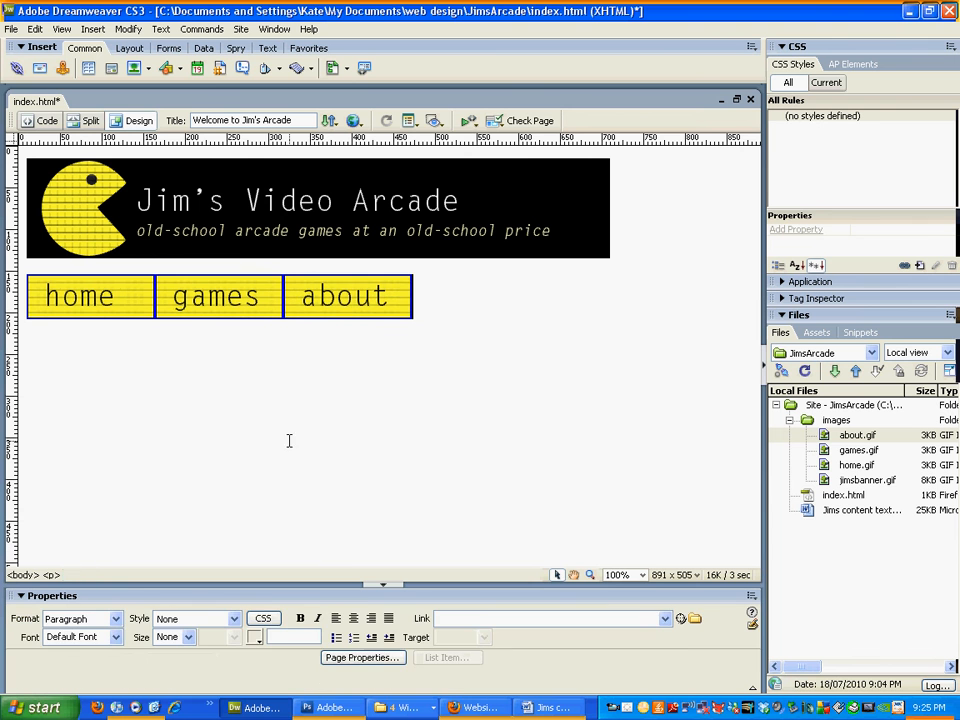
- Set the border of the home, games and about navigation images to 0
left_click(47, 300)
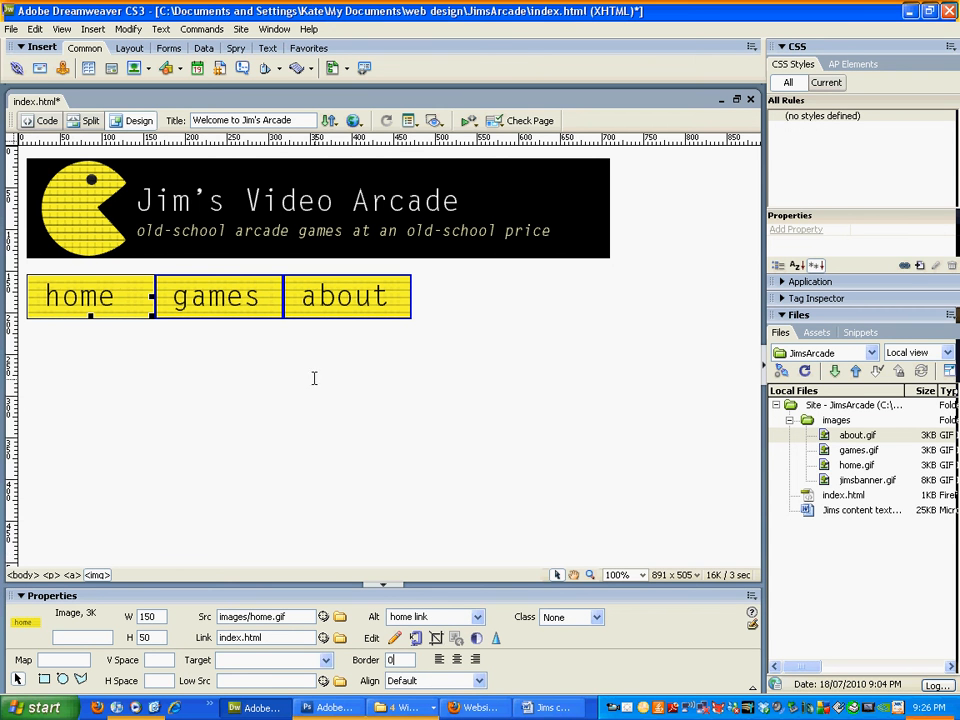
left_click(267, 355)
left_click(192, 300)
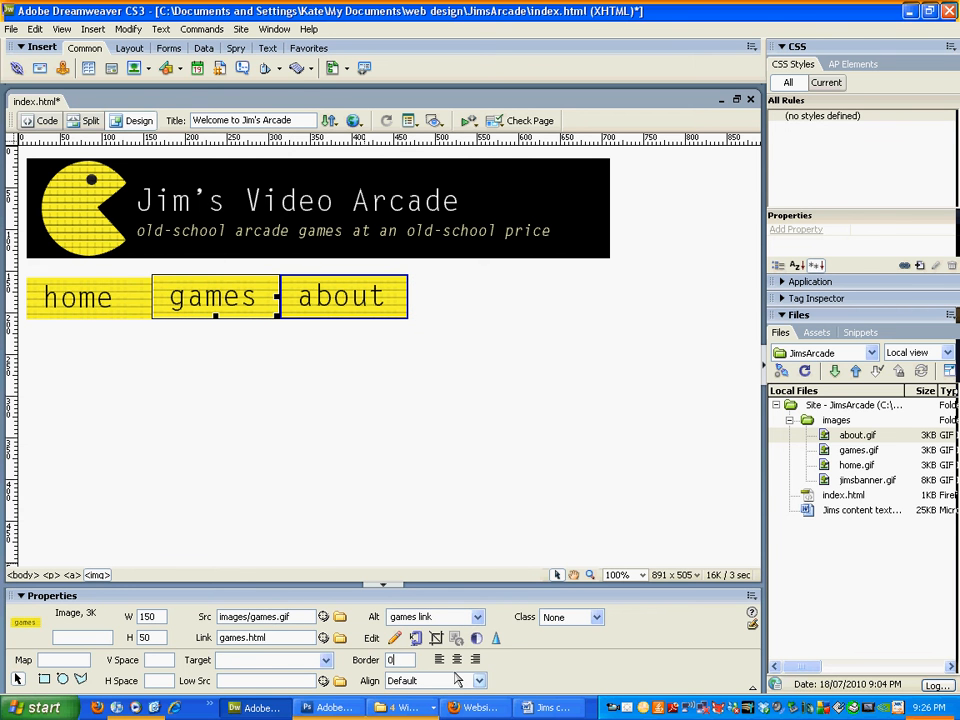
left_click(311, 288)
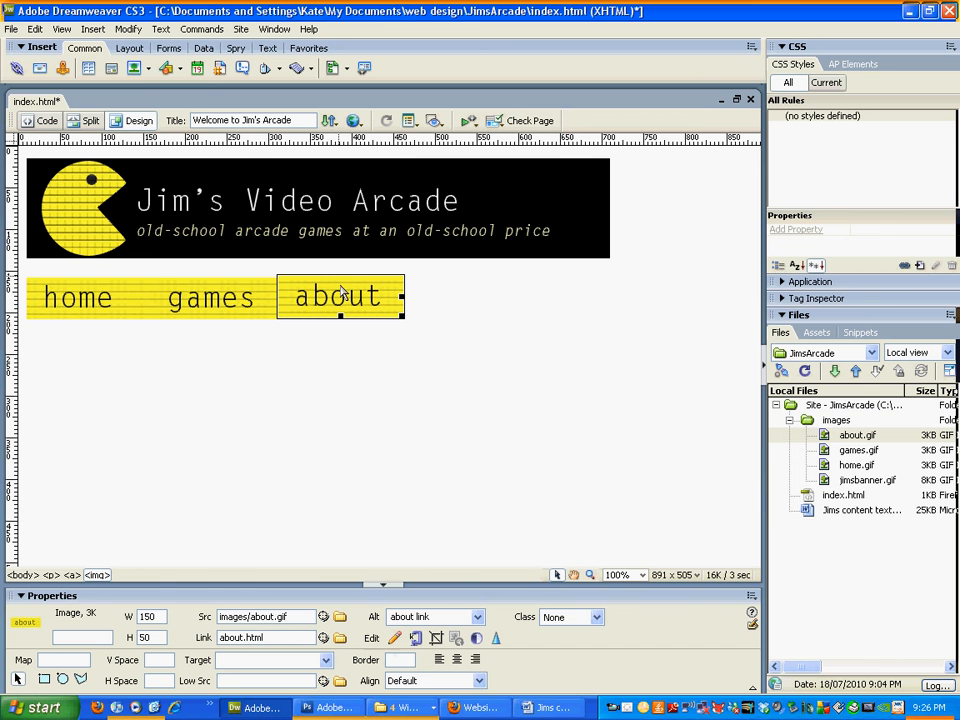
left_click(406, 656)
type("0")
left_click(506, 362)
- Check the link and border settings of the games and about images
key("Left")
key("Left")
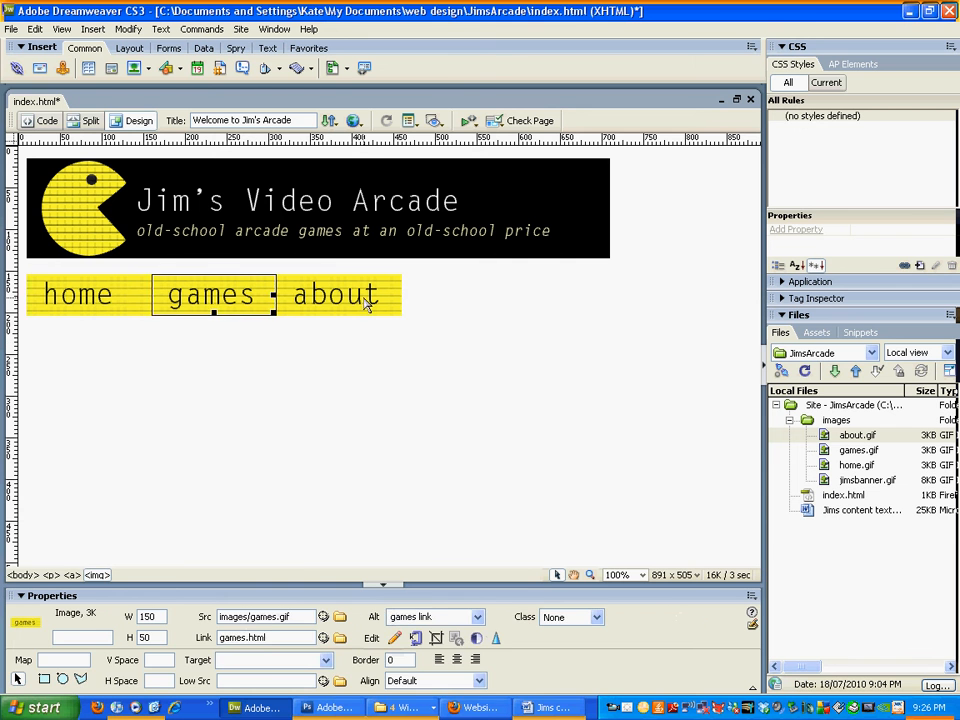
key("Right")
key("Right")
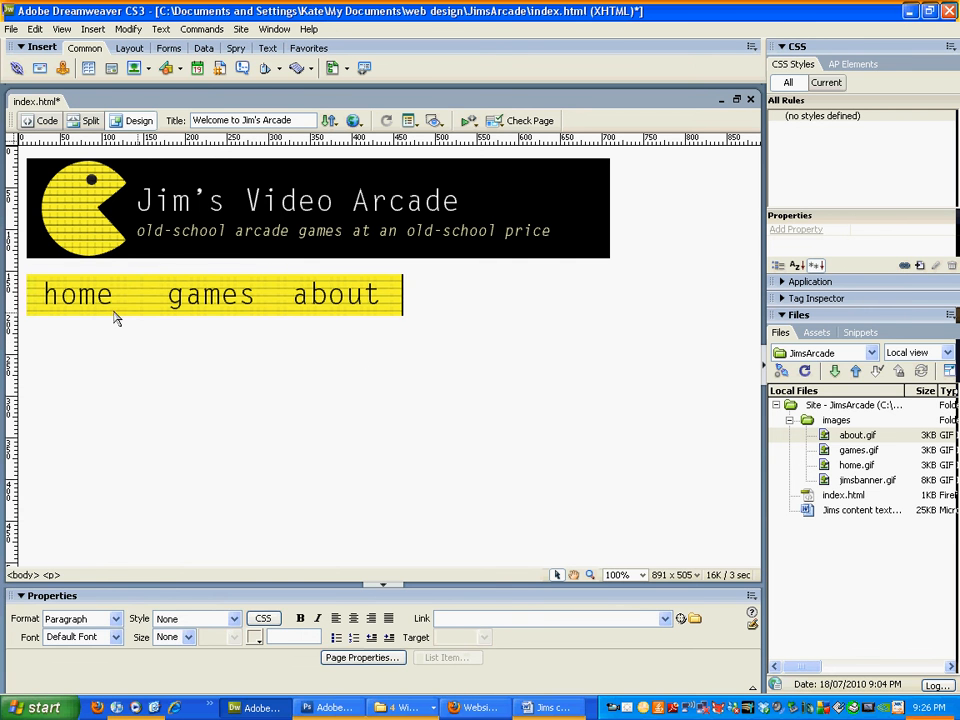
key("Right")
key("Right")
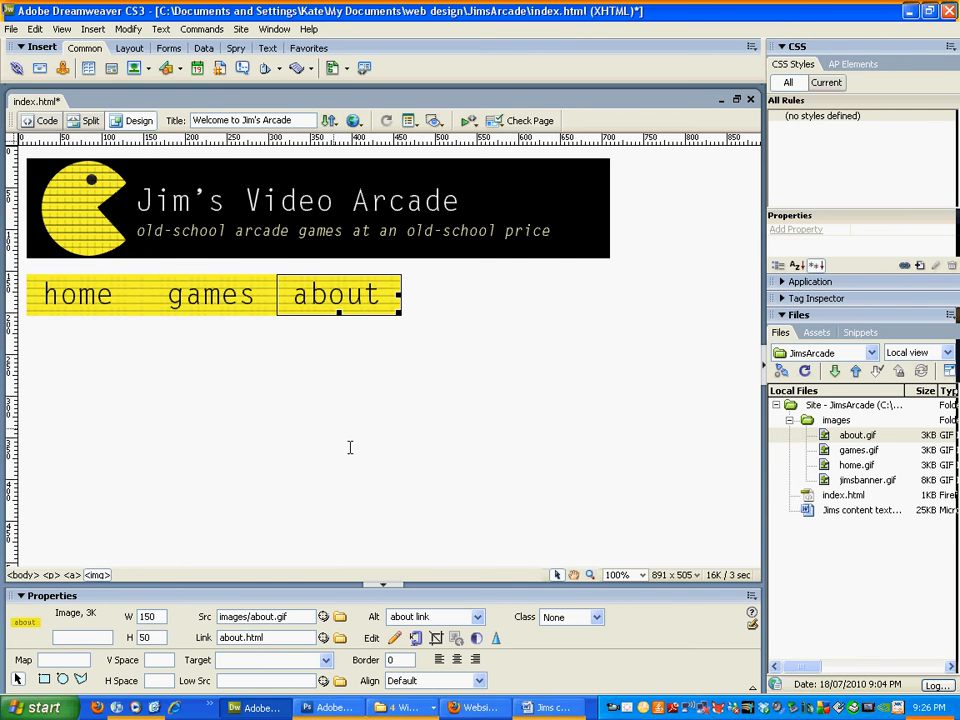
key("Right")
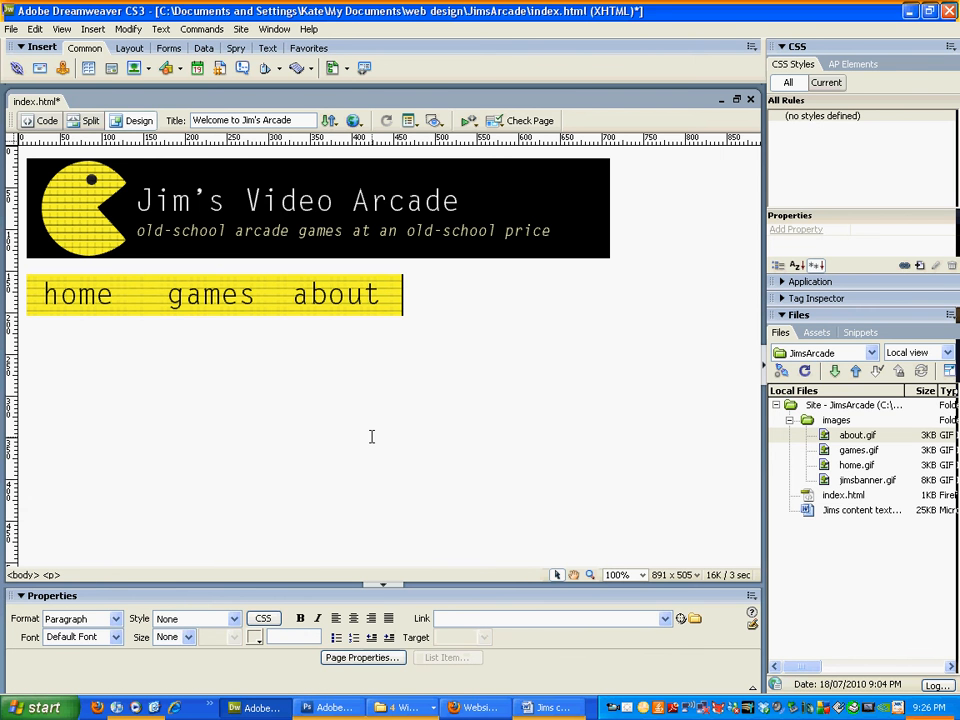
- Save index.html and save a copy of the page as games.html in the JimsArcade folder
key("ctrl+s")
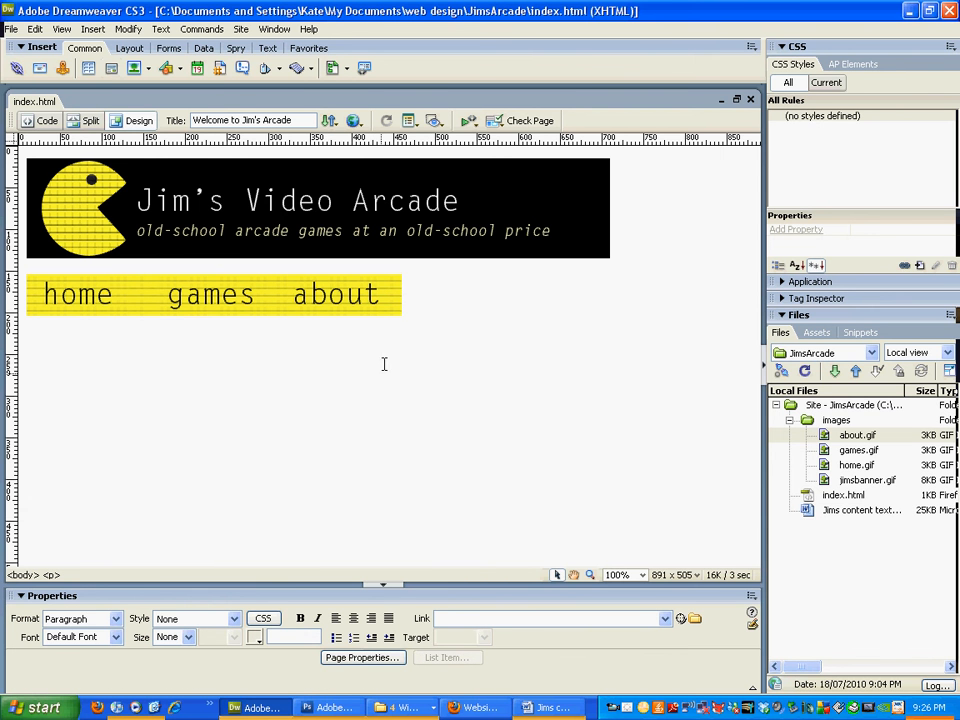
left_click(9, 29)
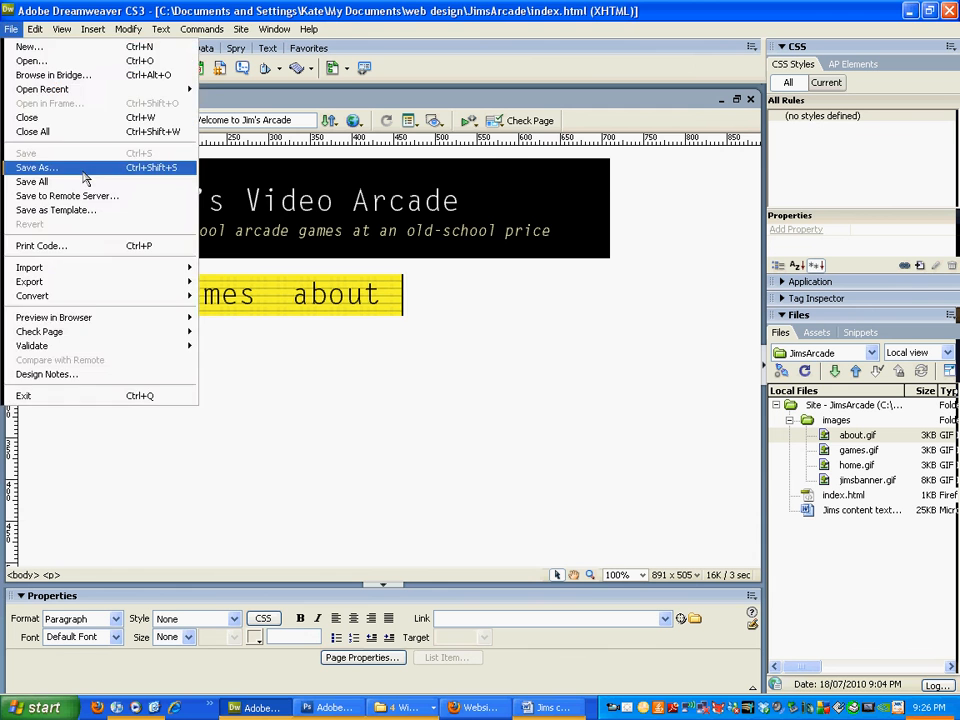
left_click(85, 172)
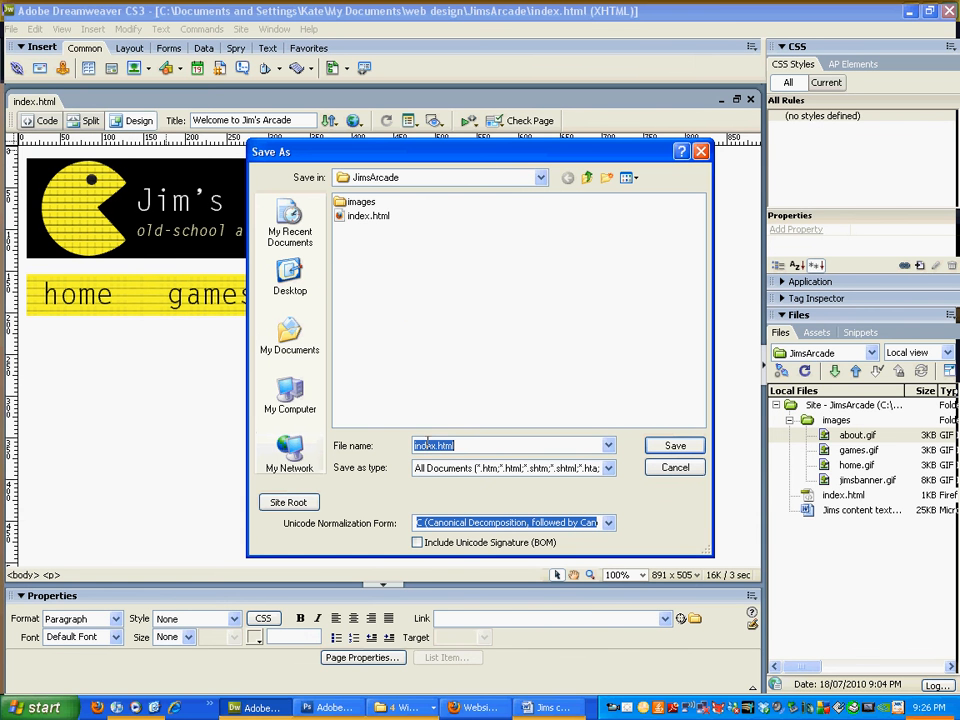
type("games")
key("Return")
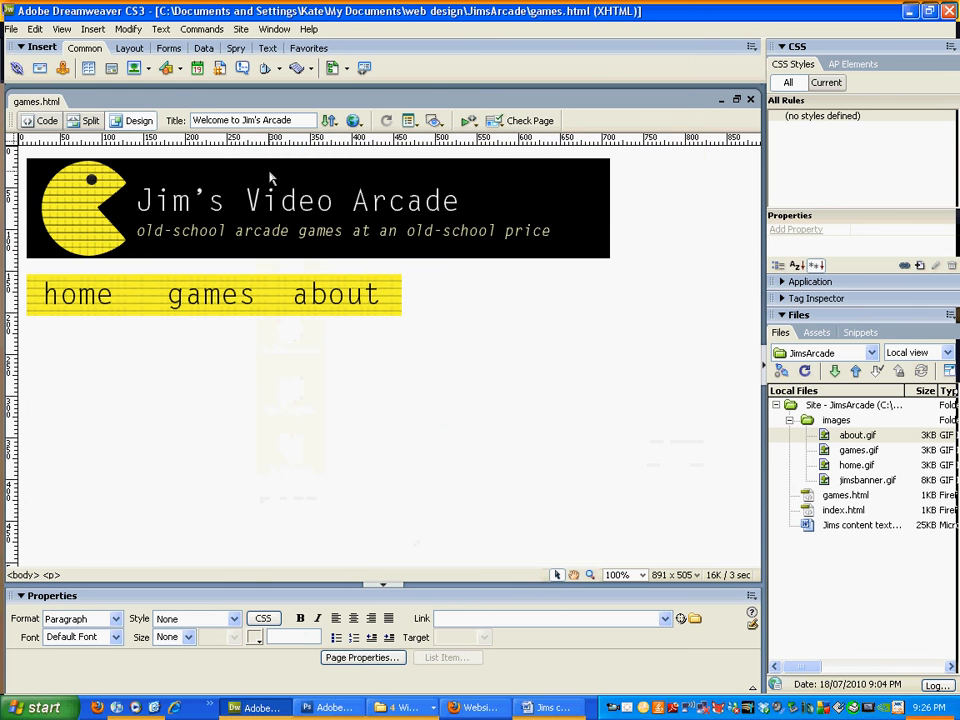
- Save another copy of the page as about.html in the JimsArcade folder
left_click(10, 29)
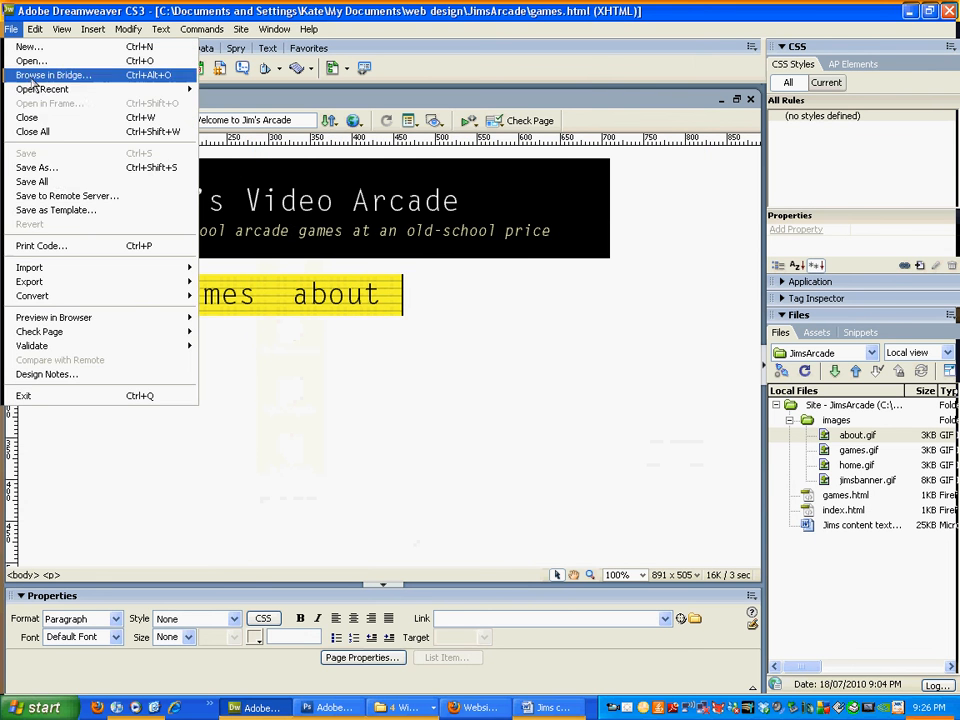
left_click(28, 166)
left_click(438, 446)
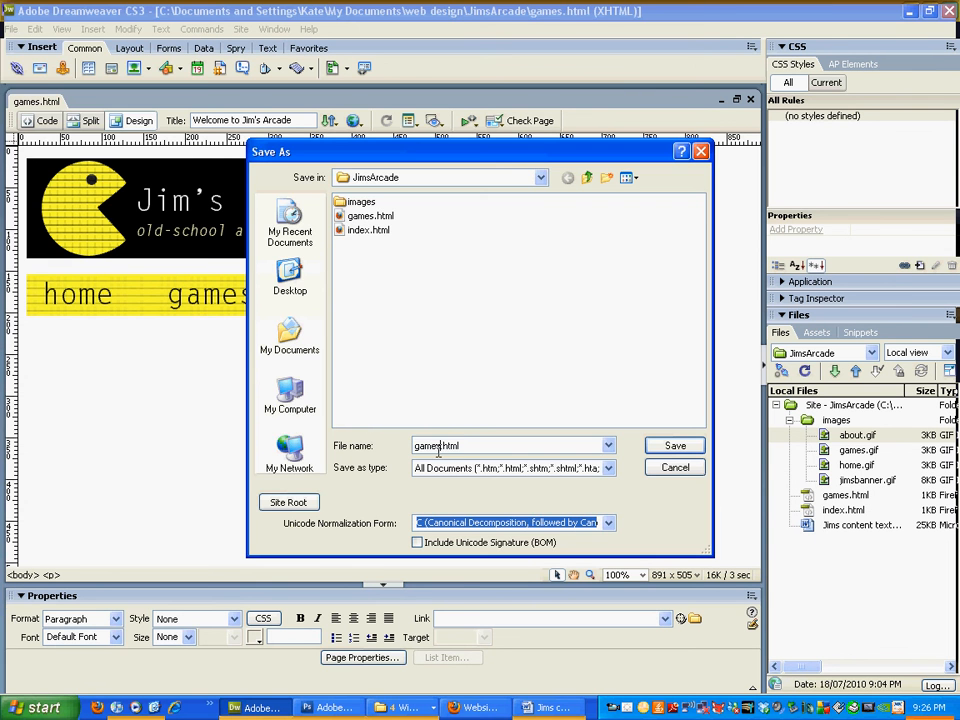
double_click(438, 446)
type("about")
key("Return")
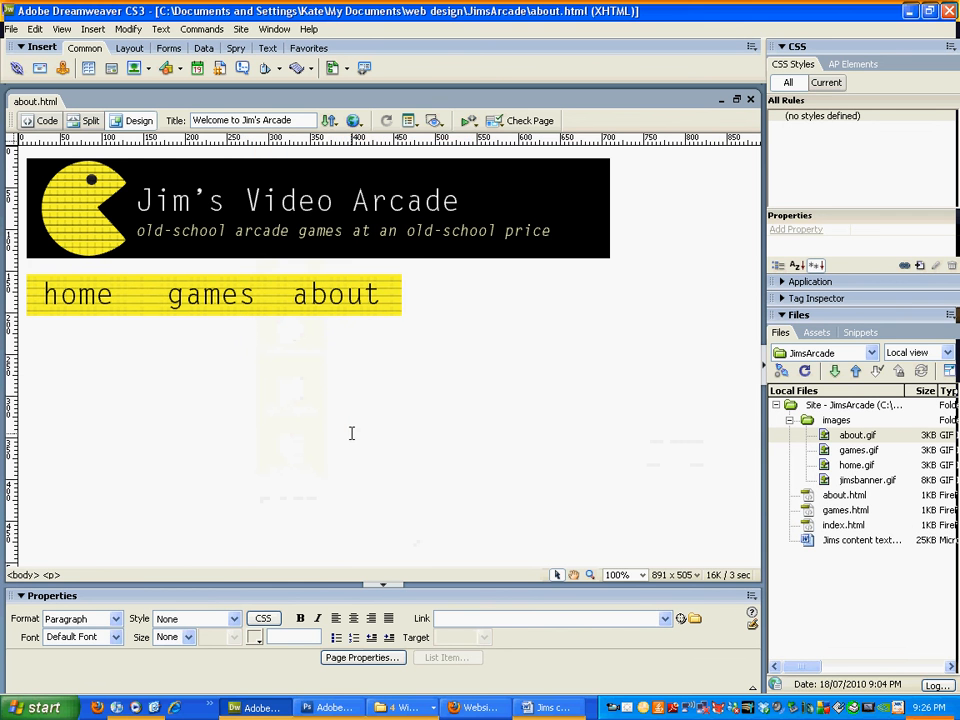